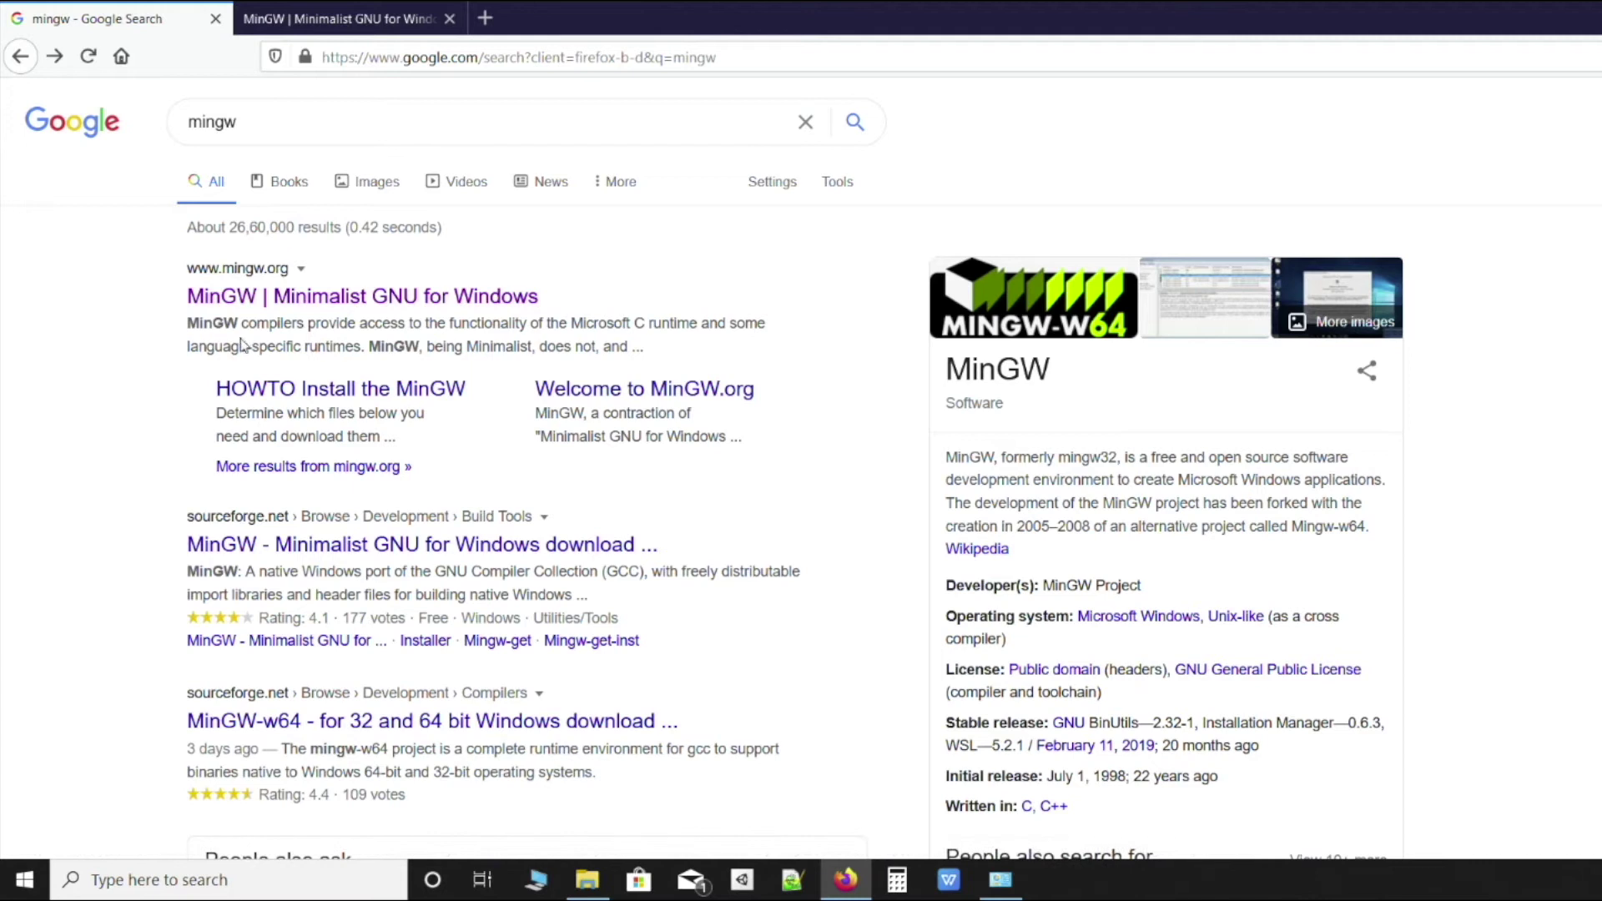
Go from the mingw.org tab to the MinGW Downloads page and start downloading mingw-get-setup.exe on OSDN.
left_click(342, 20)
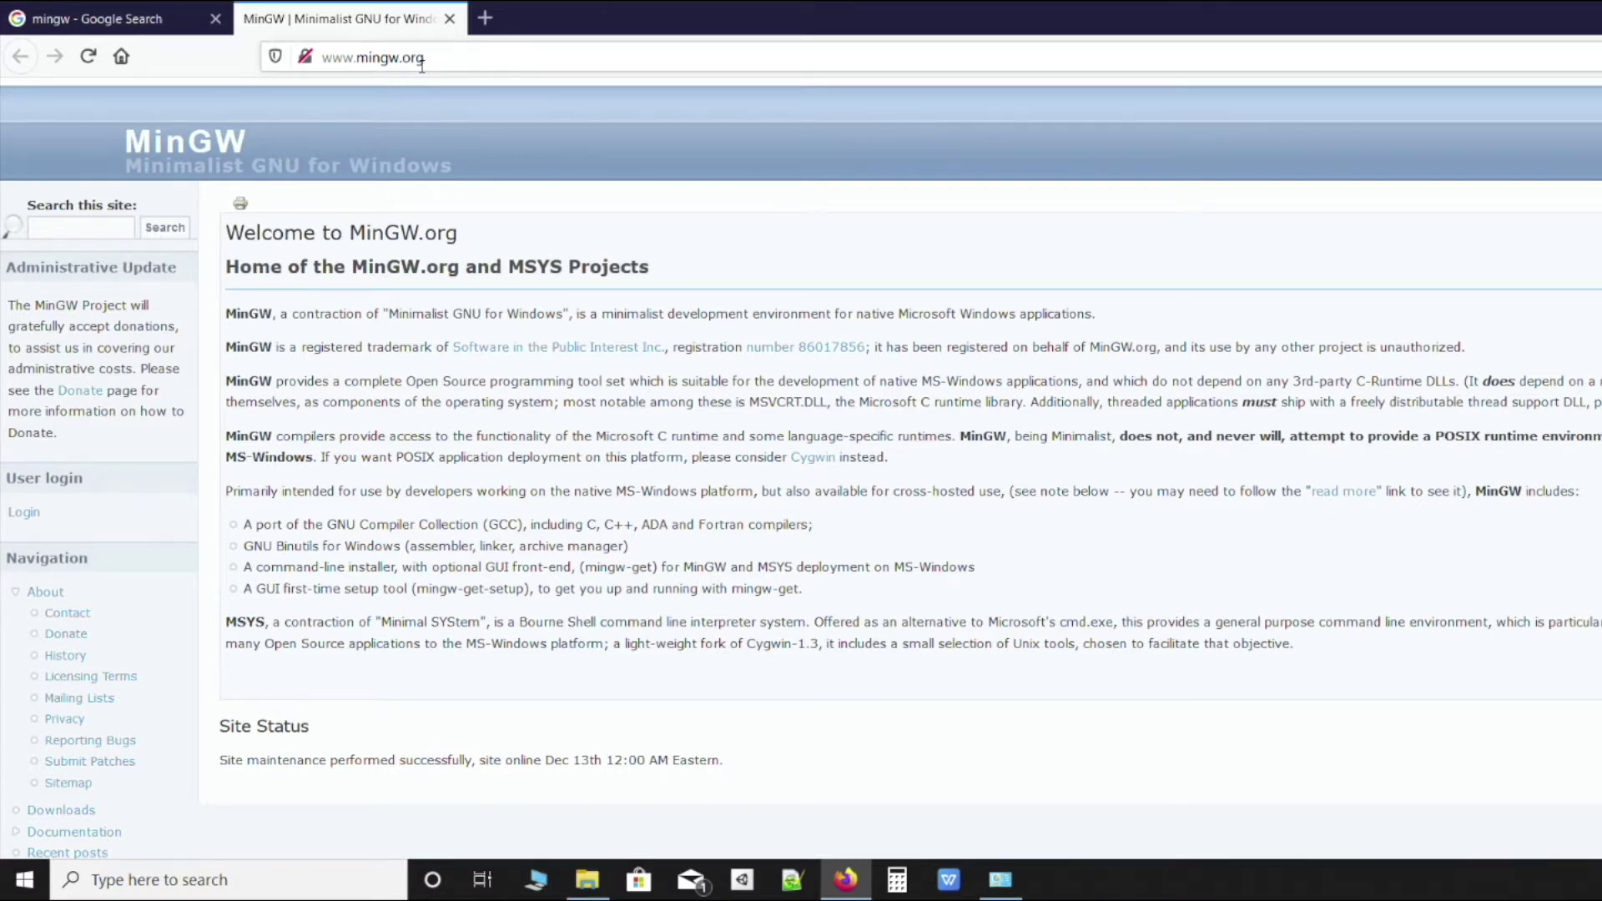
scroll(75, 706, "down", 2)
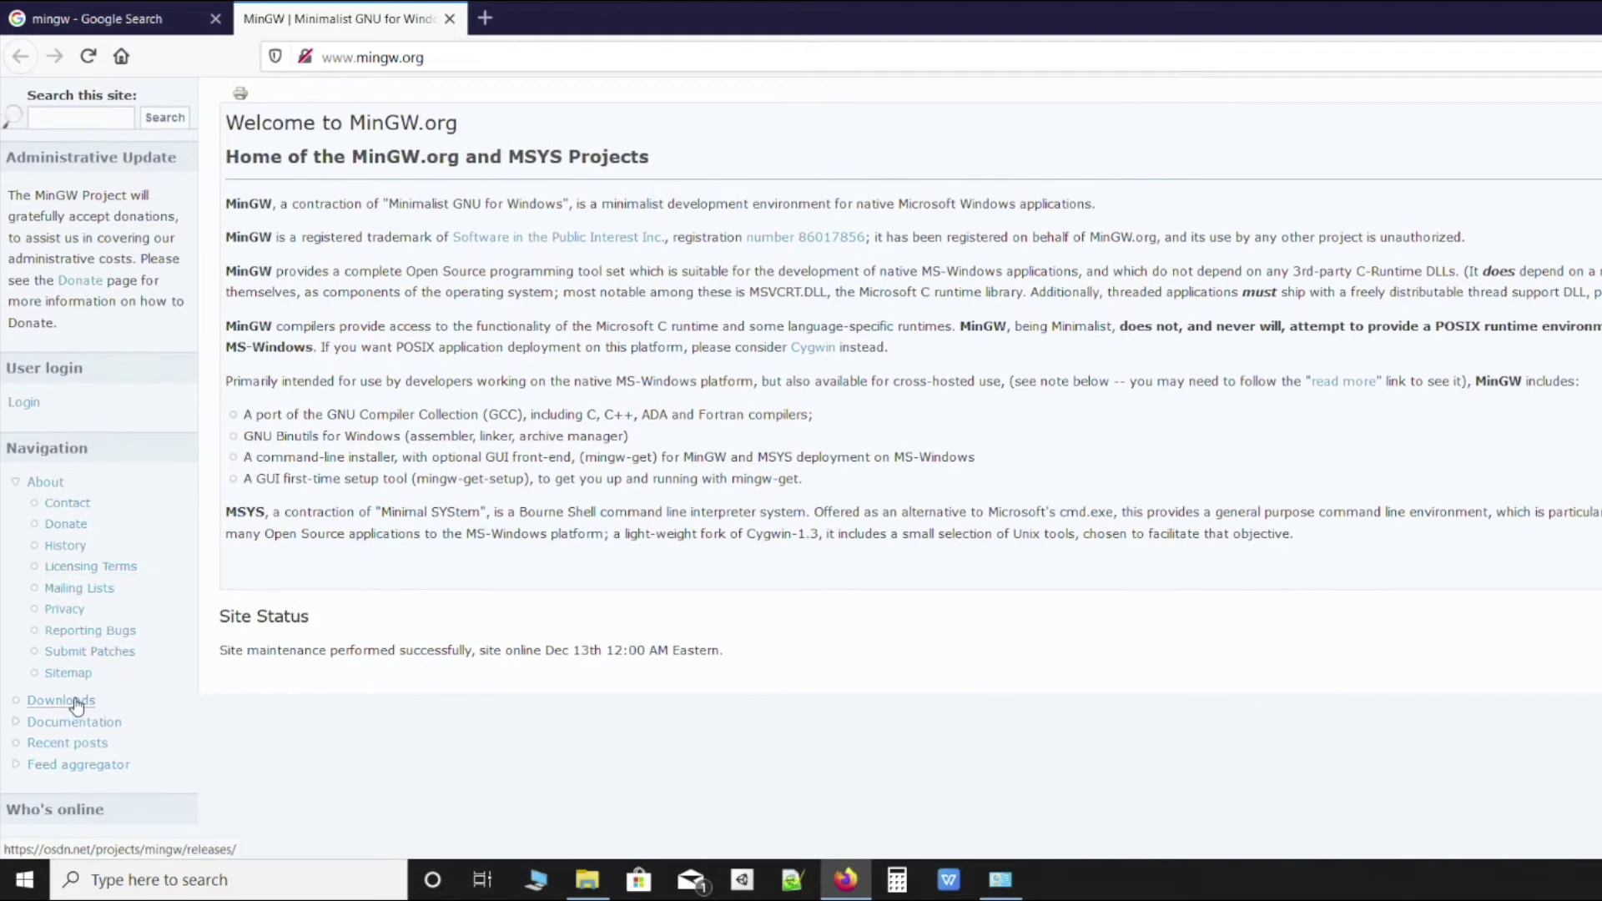
left_click(76, 702)
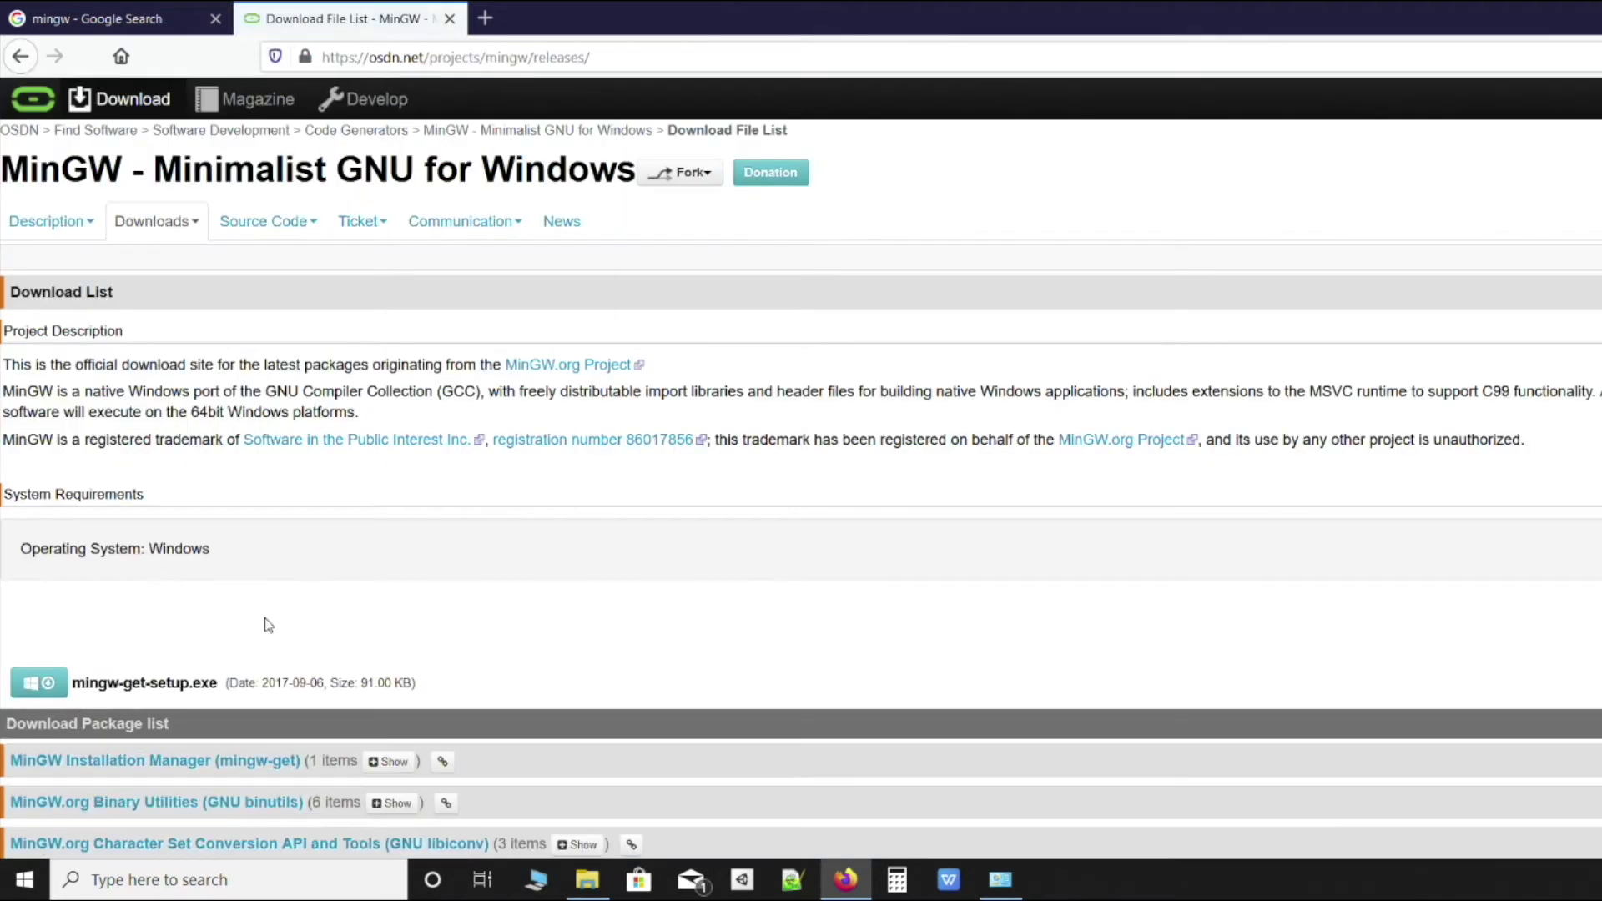
scroll(357, 559, "down", 2)
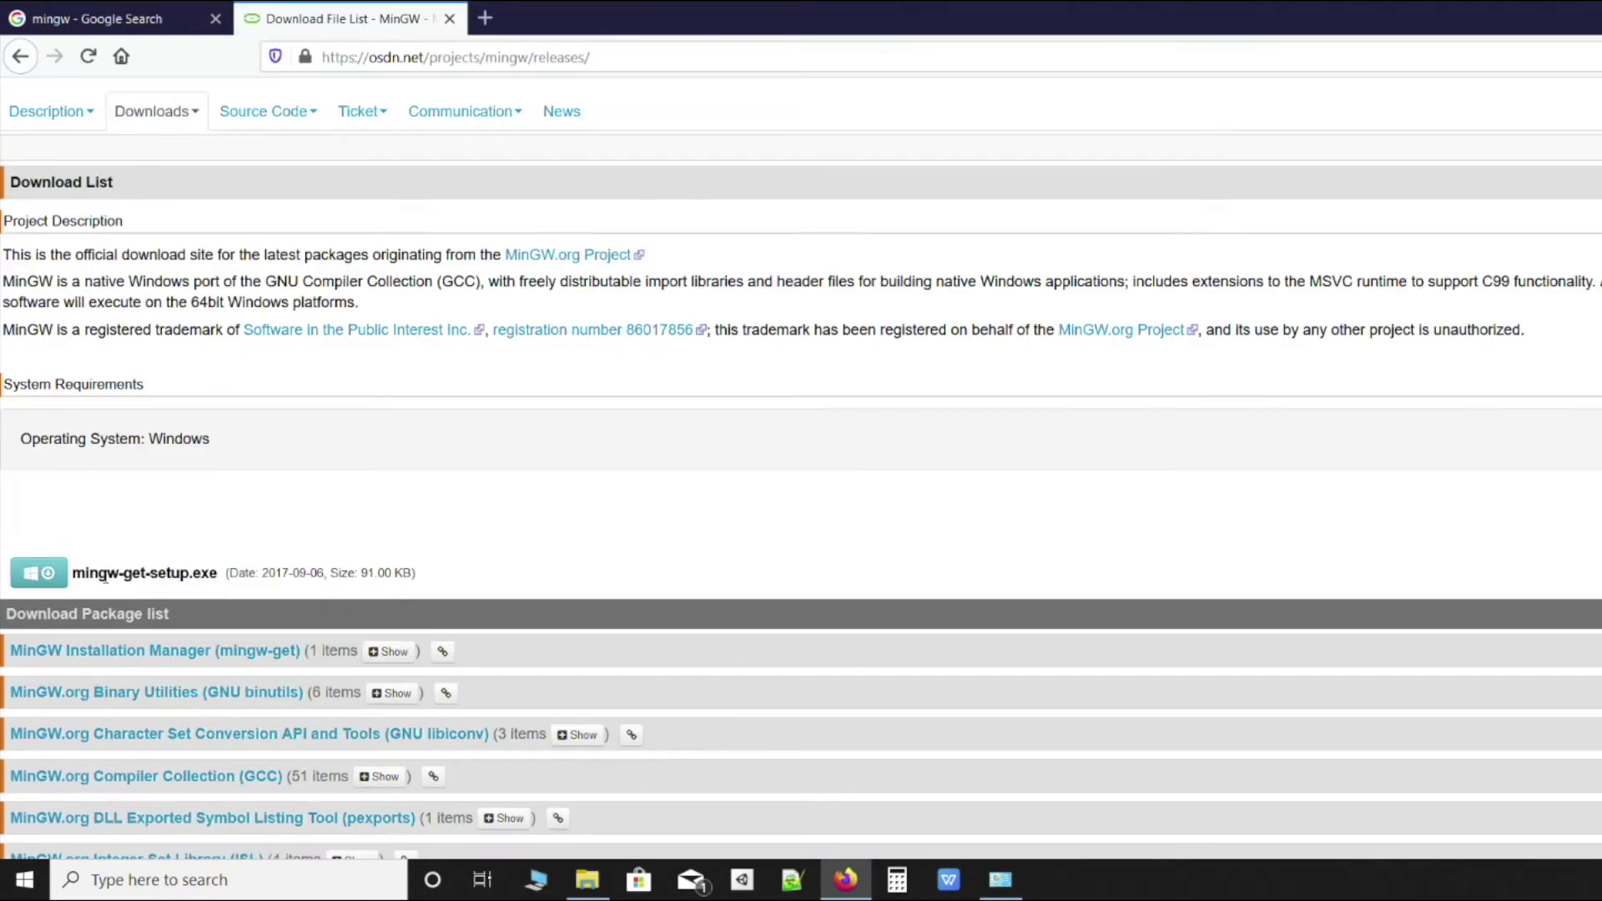
left_click(34, 573)
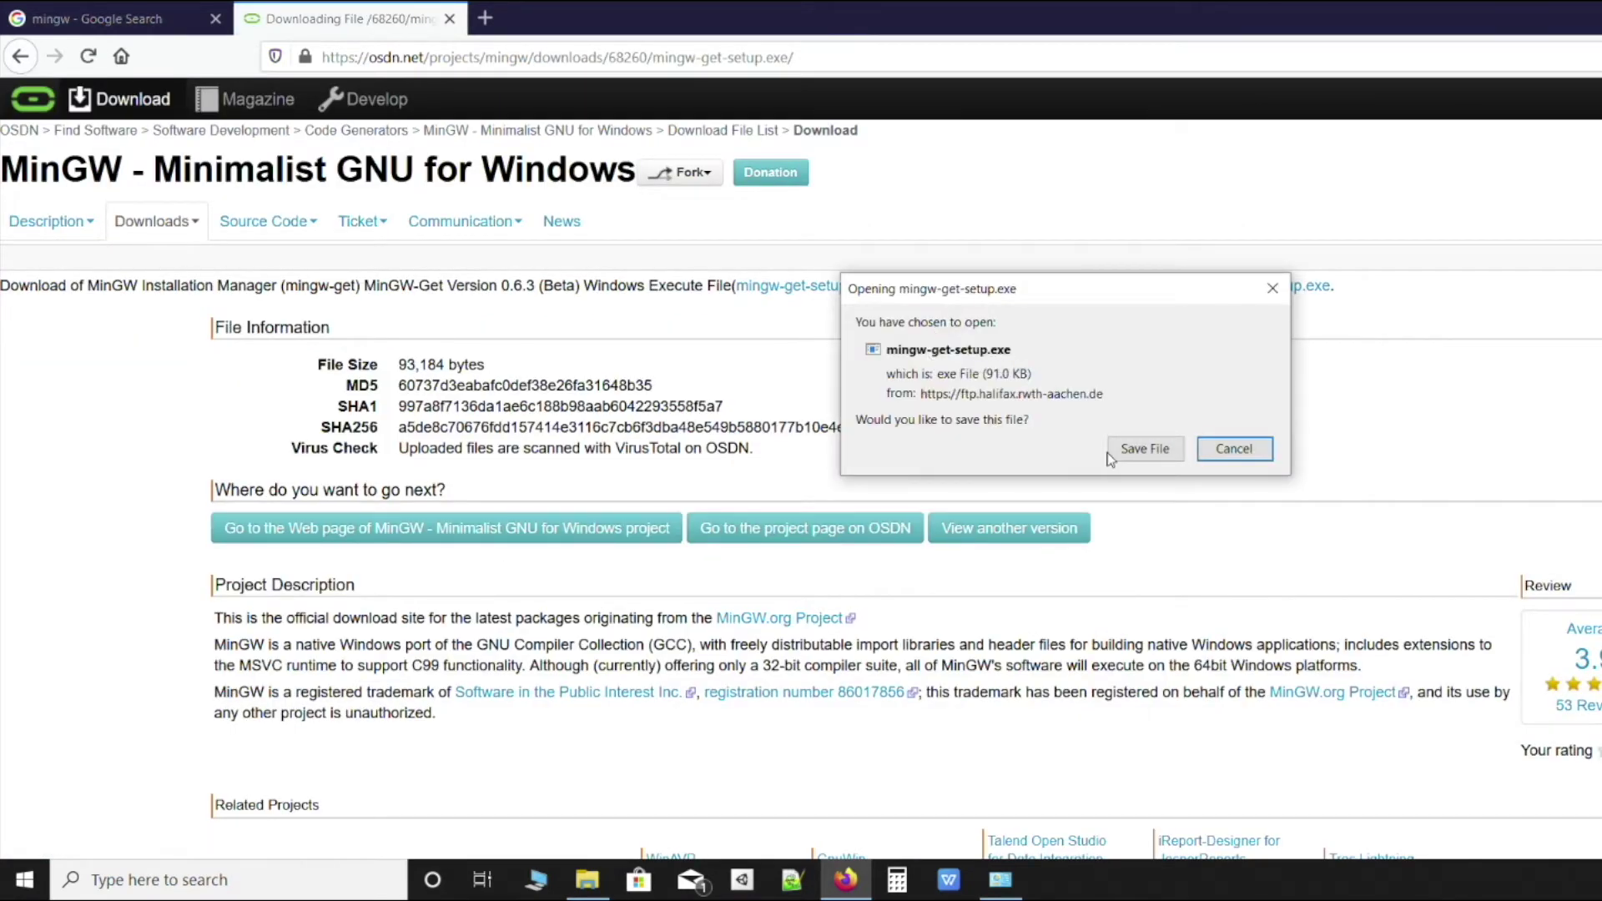
Save and run mingw-get-setup.exe, installing the manager into C:\MinGW and launching it.
left_click(1122, 453)
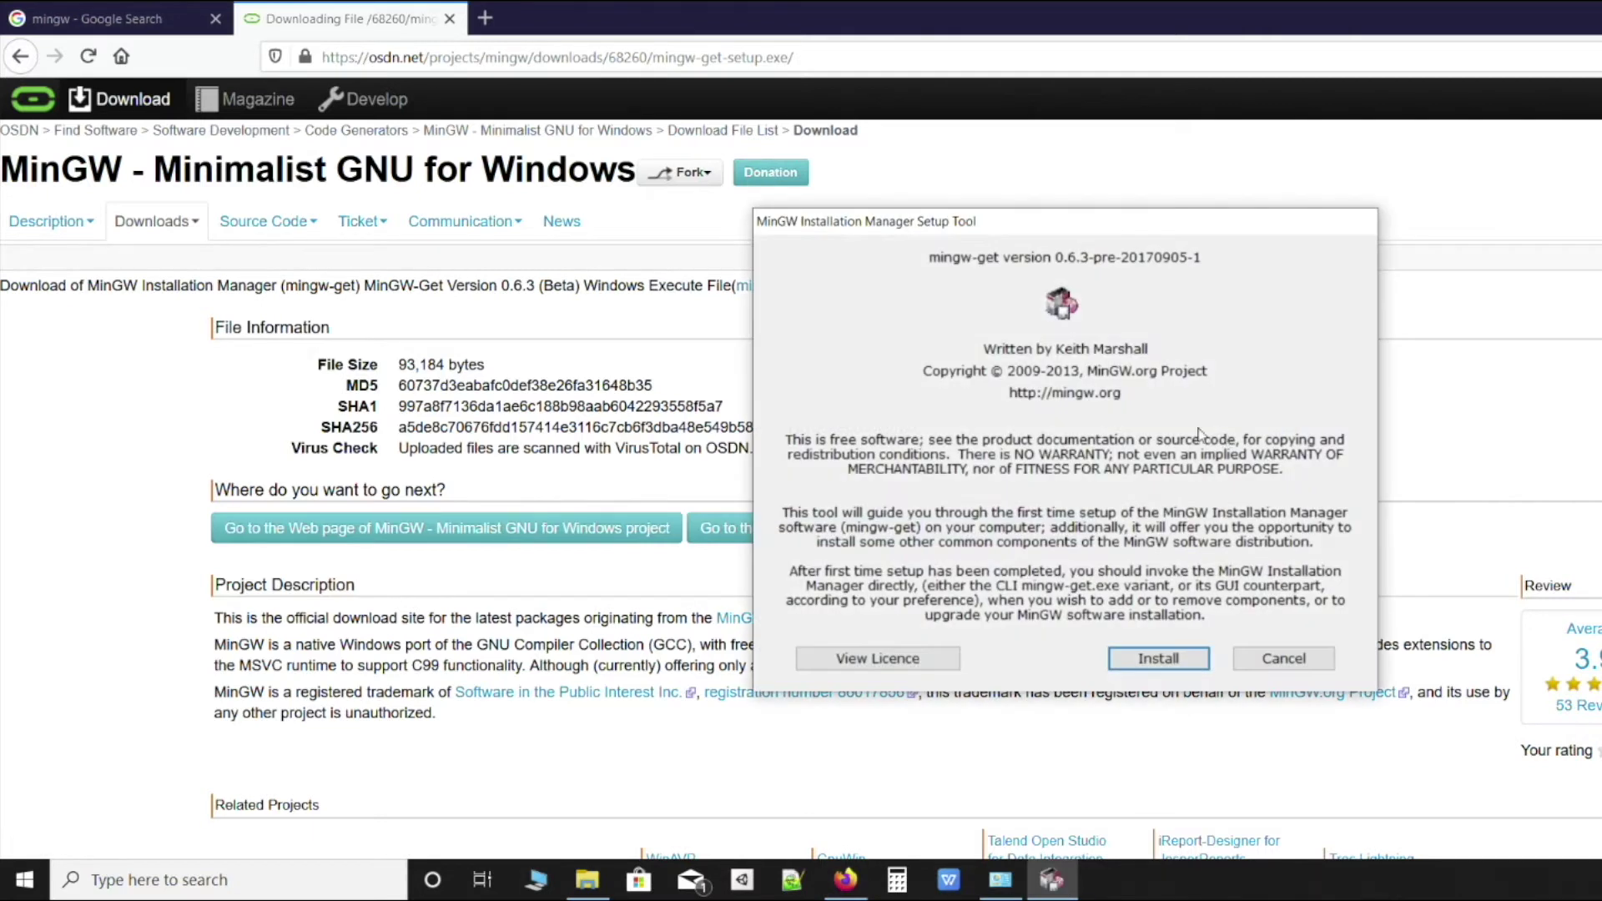
left_click(1150, 660)
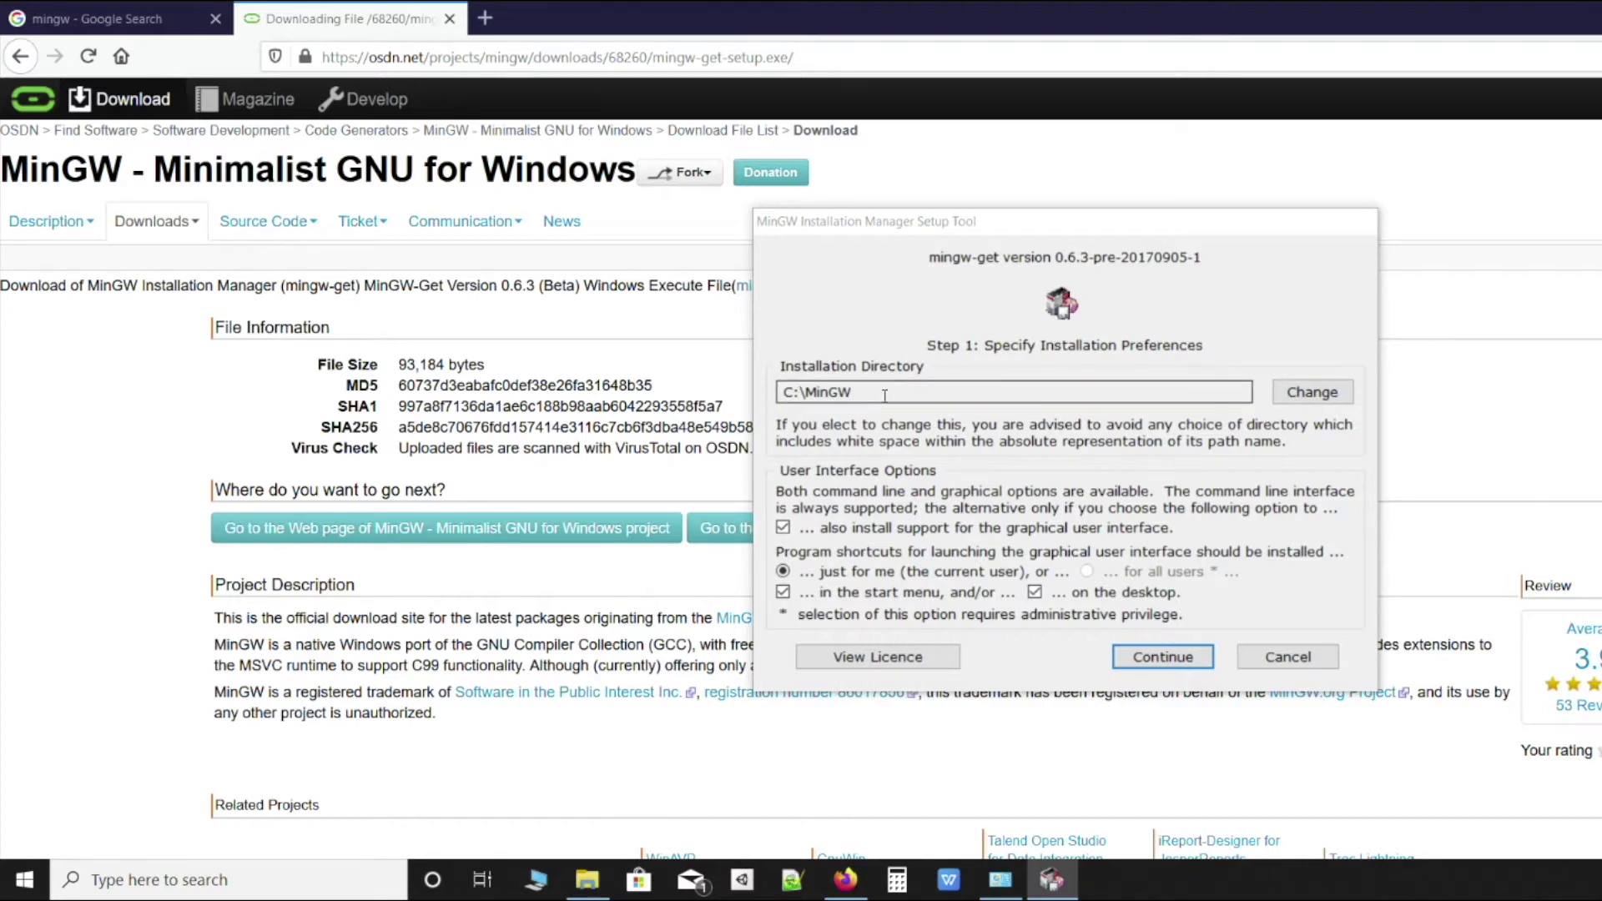
left_click(1148, 663)
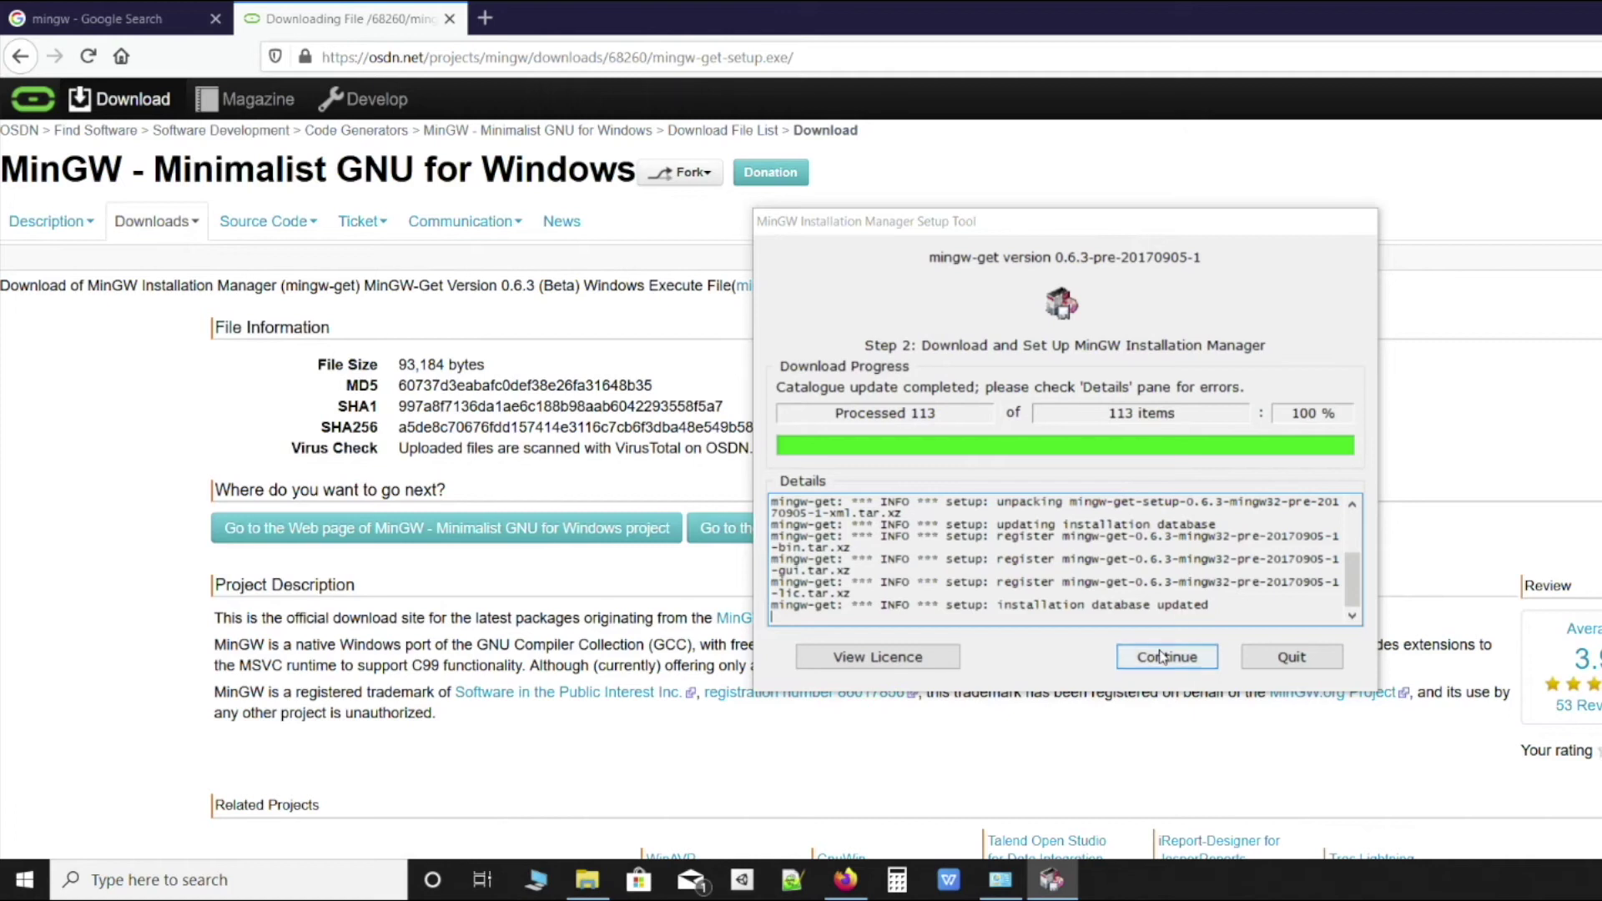
left_click(1160, 659)
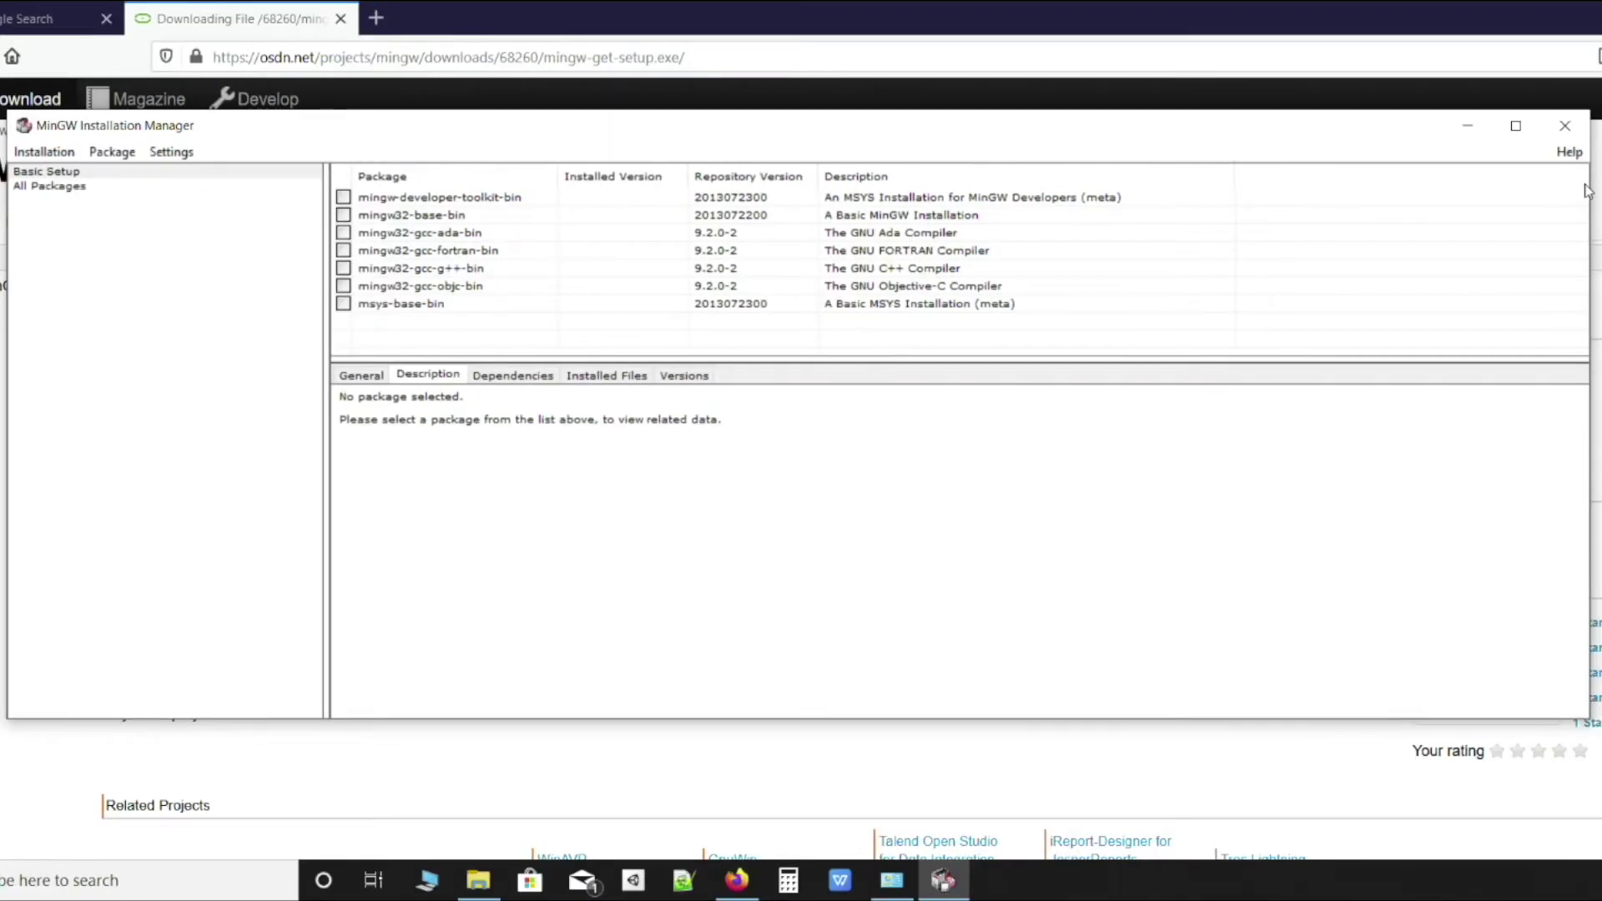
Maximize the Installation Manager and mark mingw32-base-bin (A Basic MinGW Installation) for installation.
left_click(1517, 126)
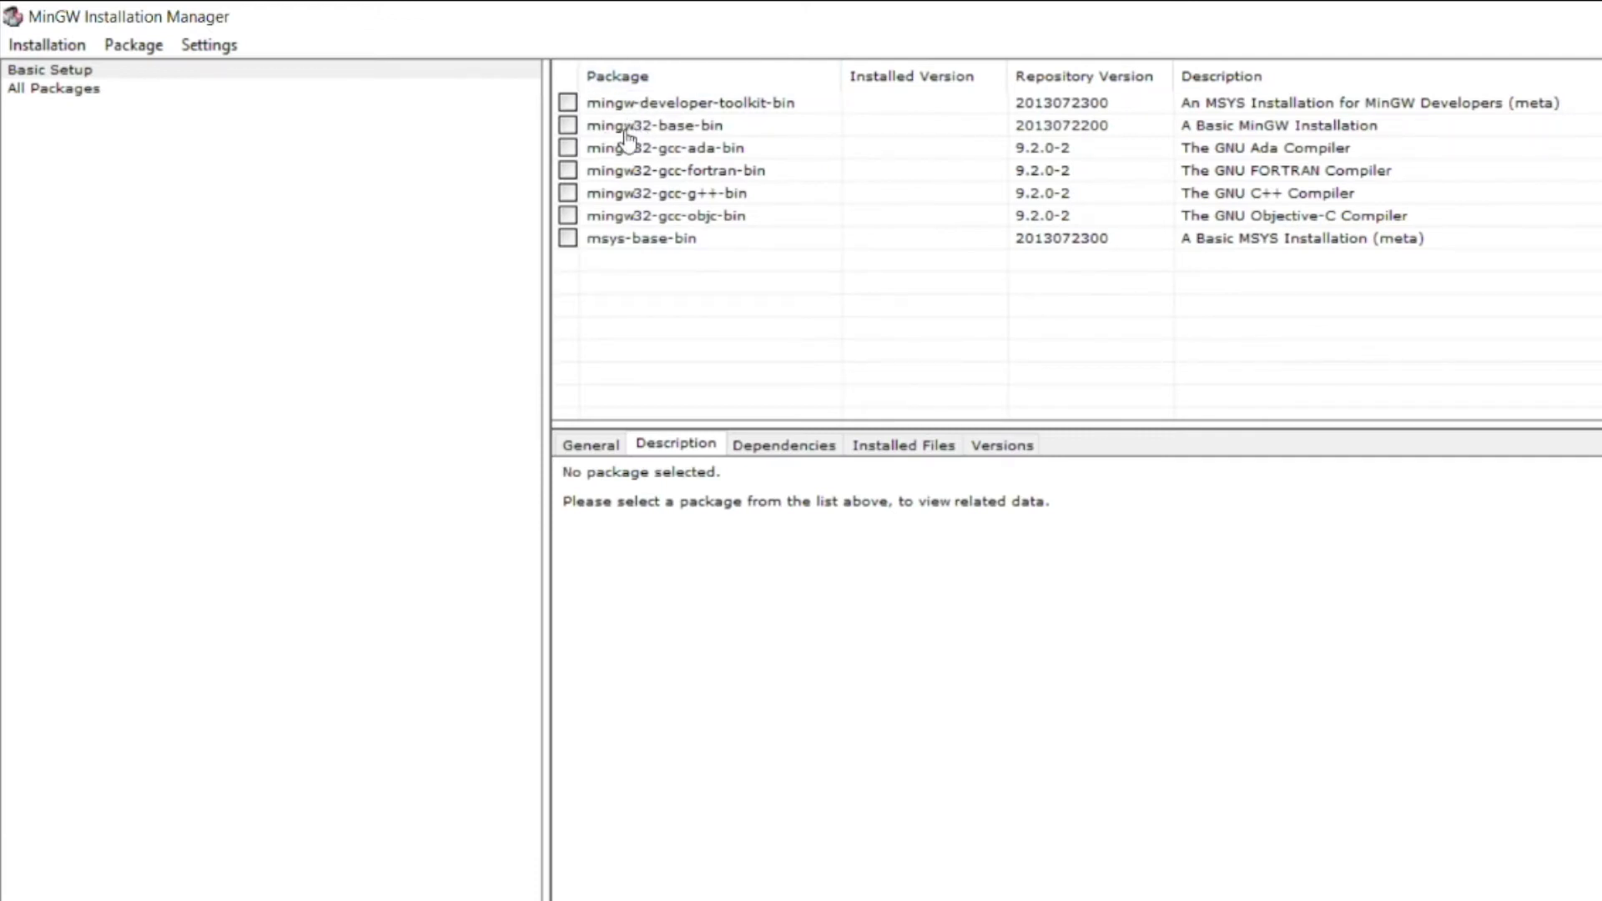
left_click(568, 127)
left_click(656, 172)
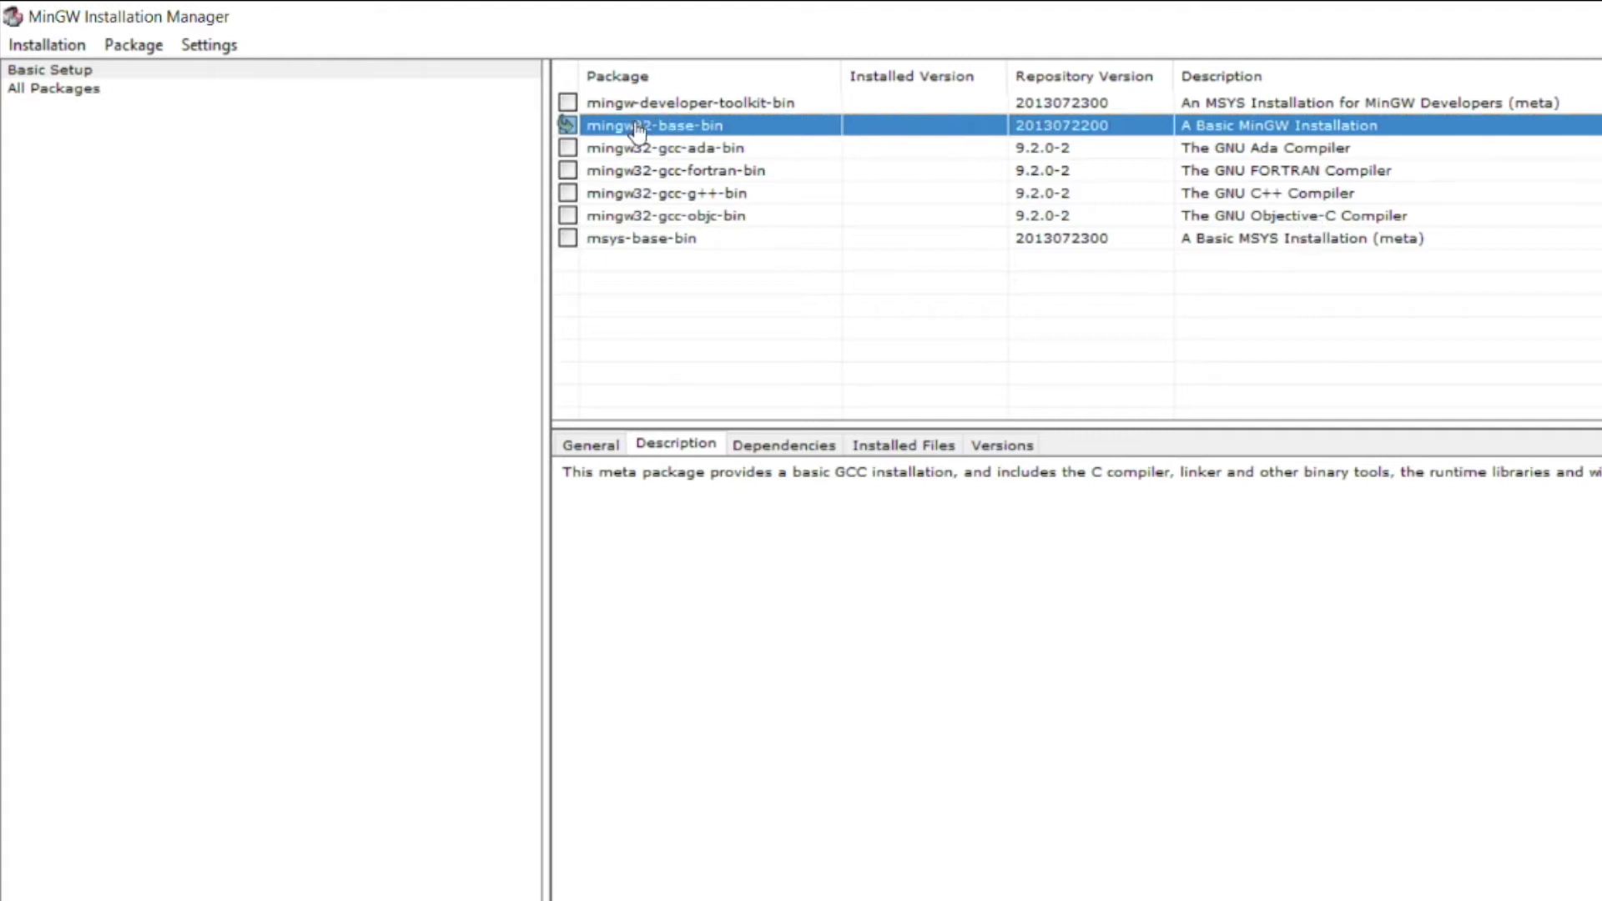
left_click(33, 50)
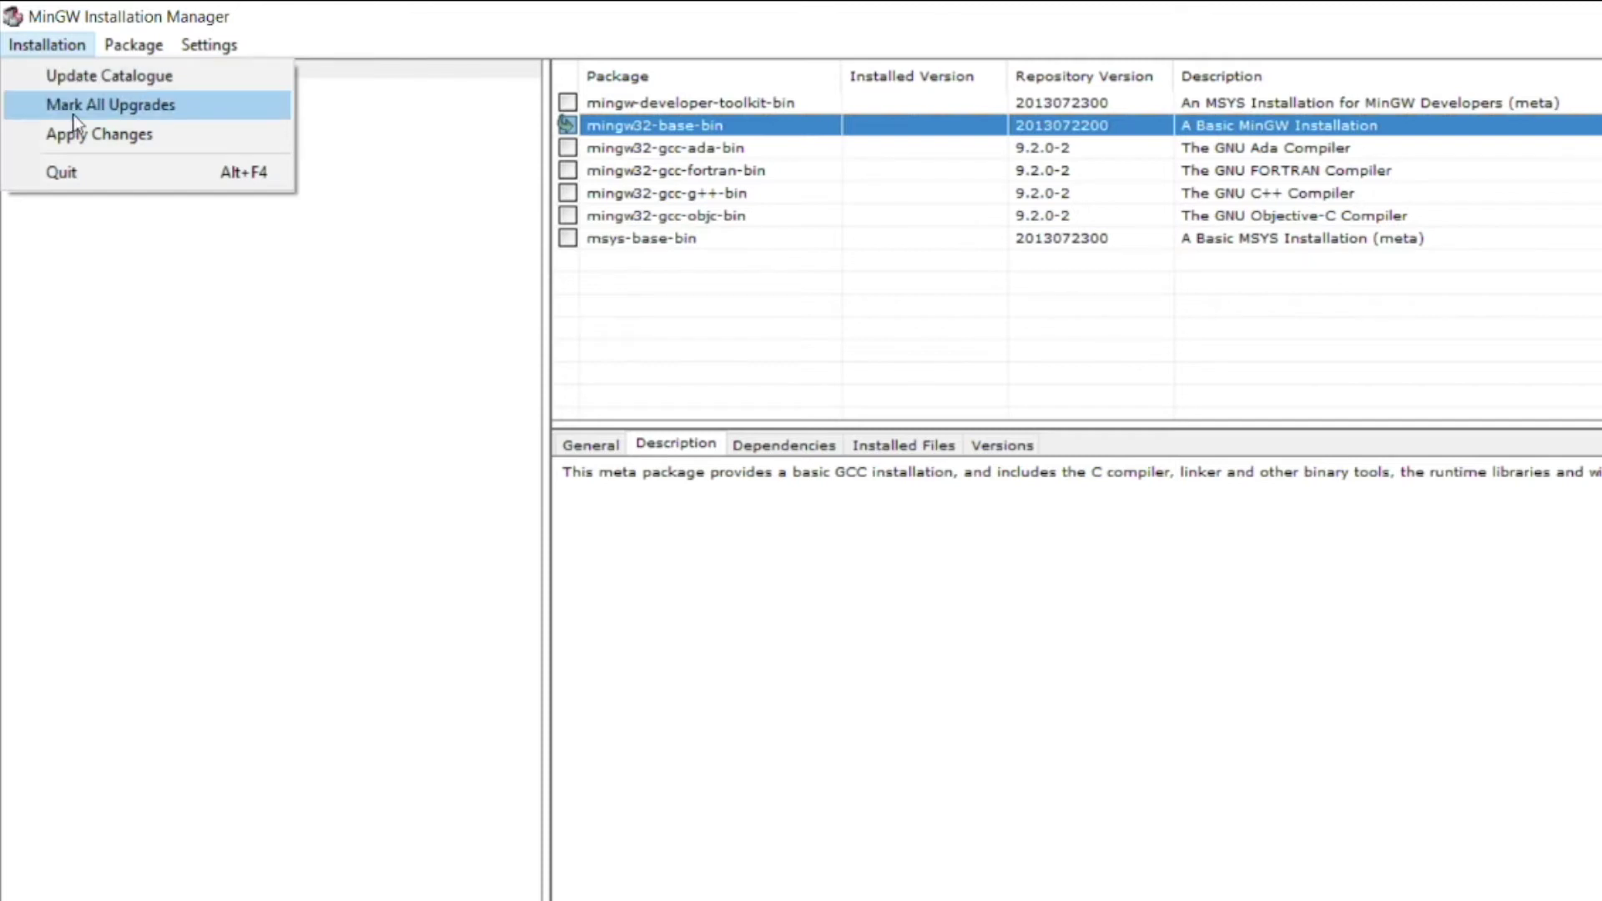
left_click(383, 352)
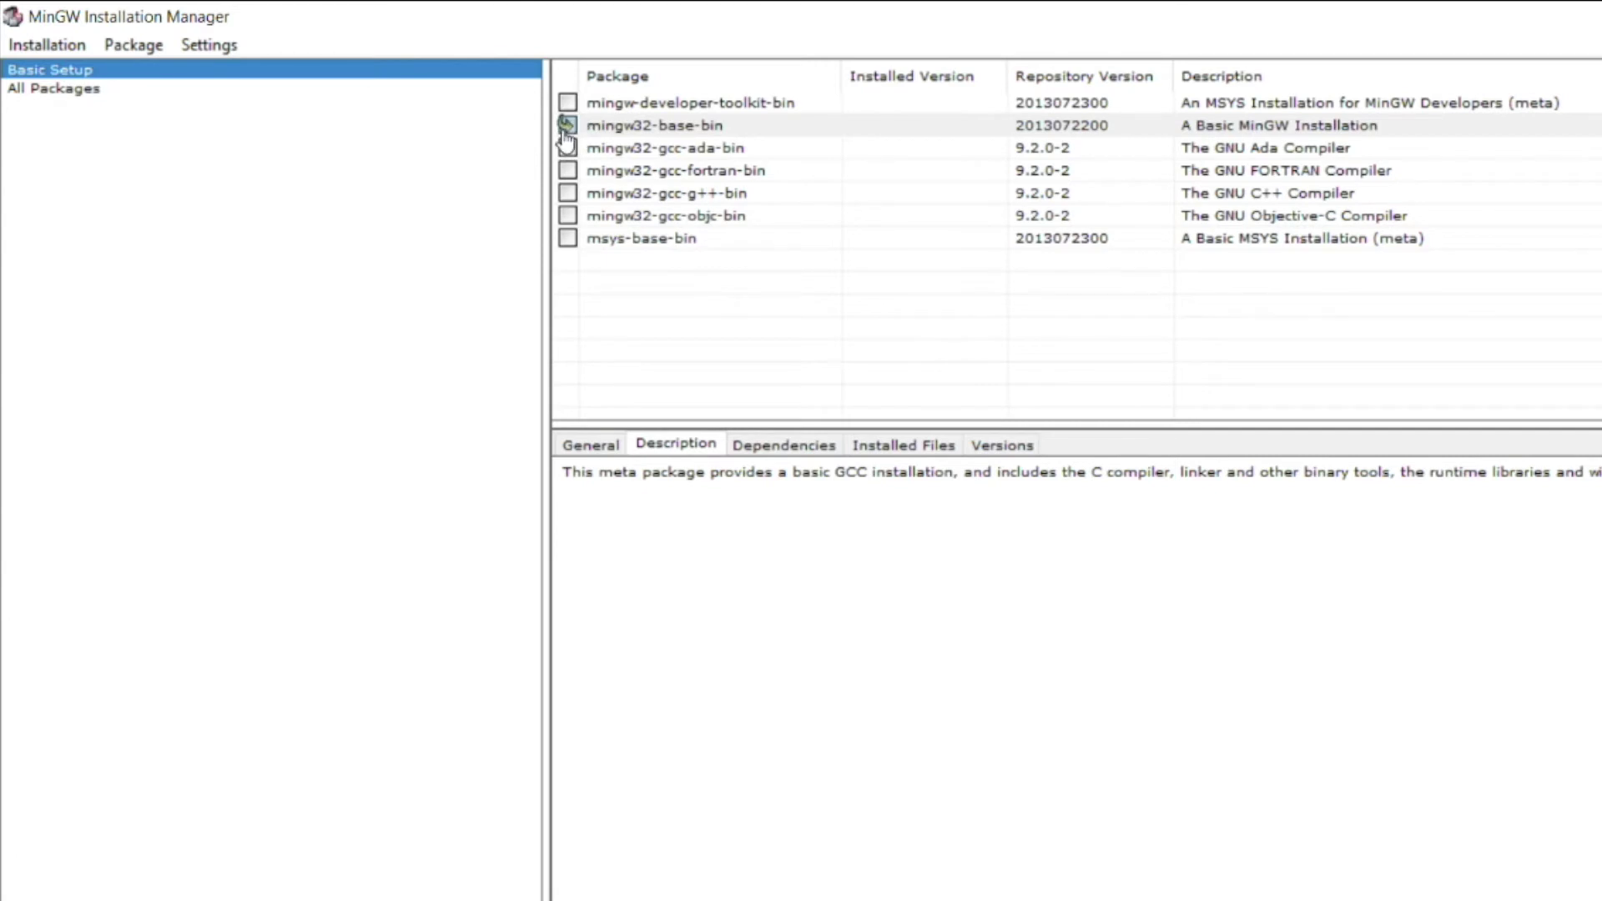
left_click(47, 44)
Apply the 23 scheduled package installations, including mingw32-base-bin, and close the finished report.
left_click(107, 135)
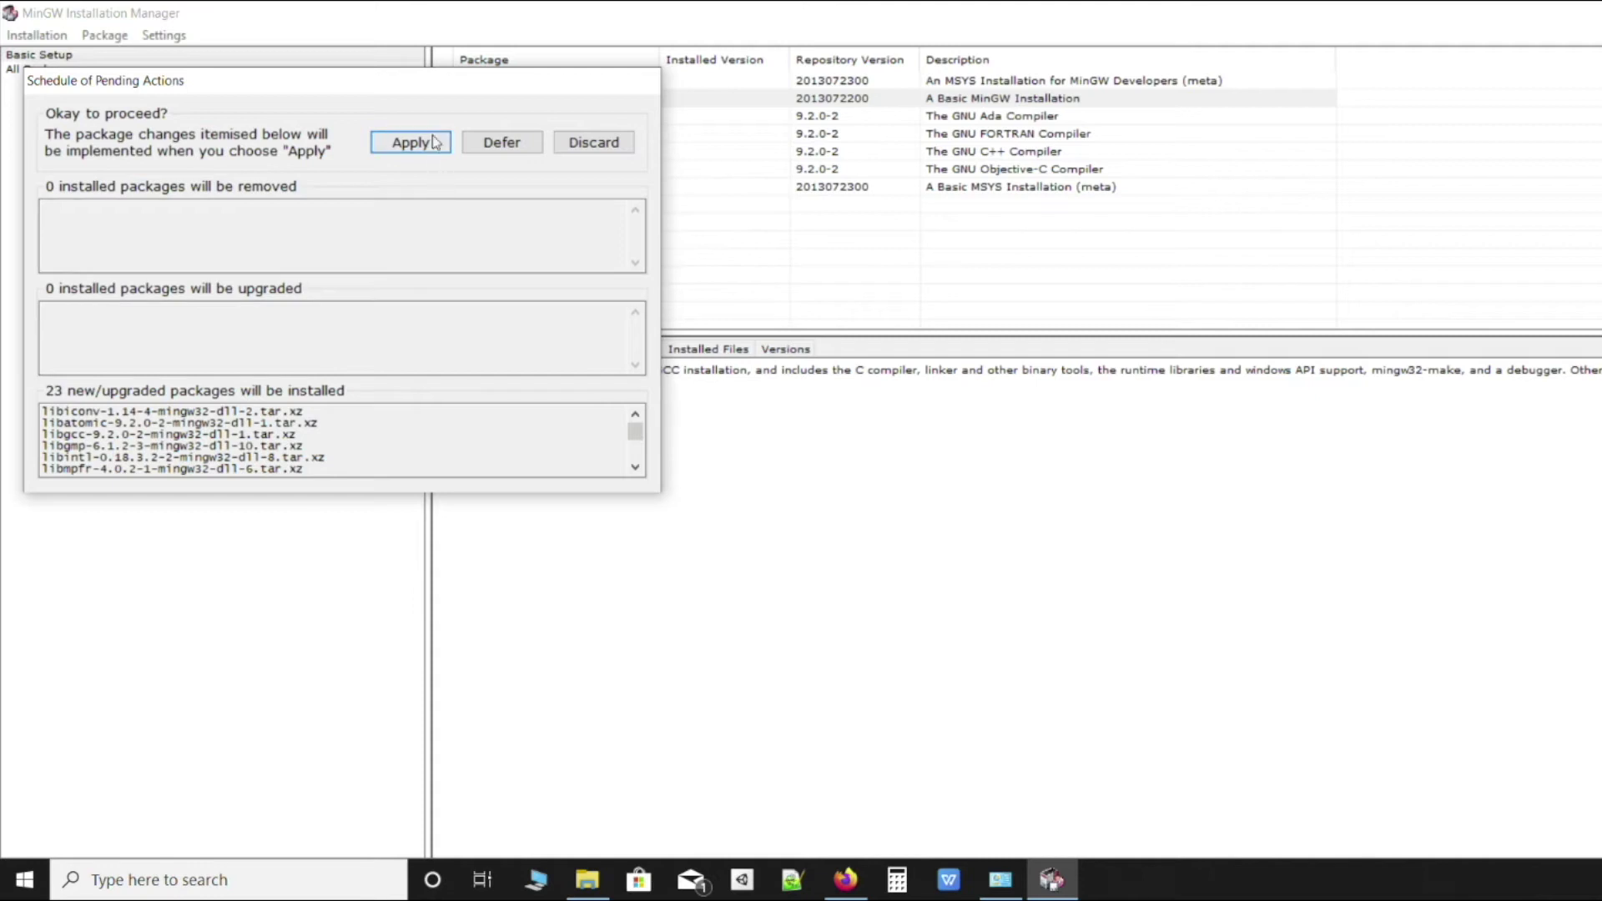
left_click(420, 148)
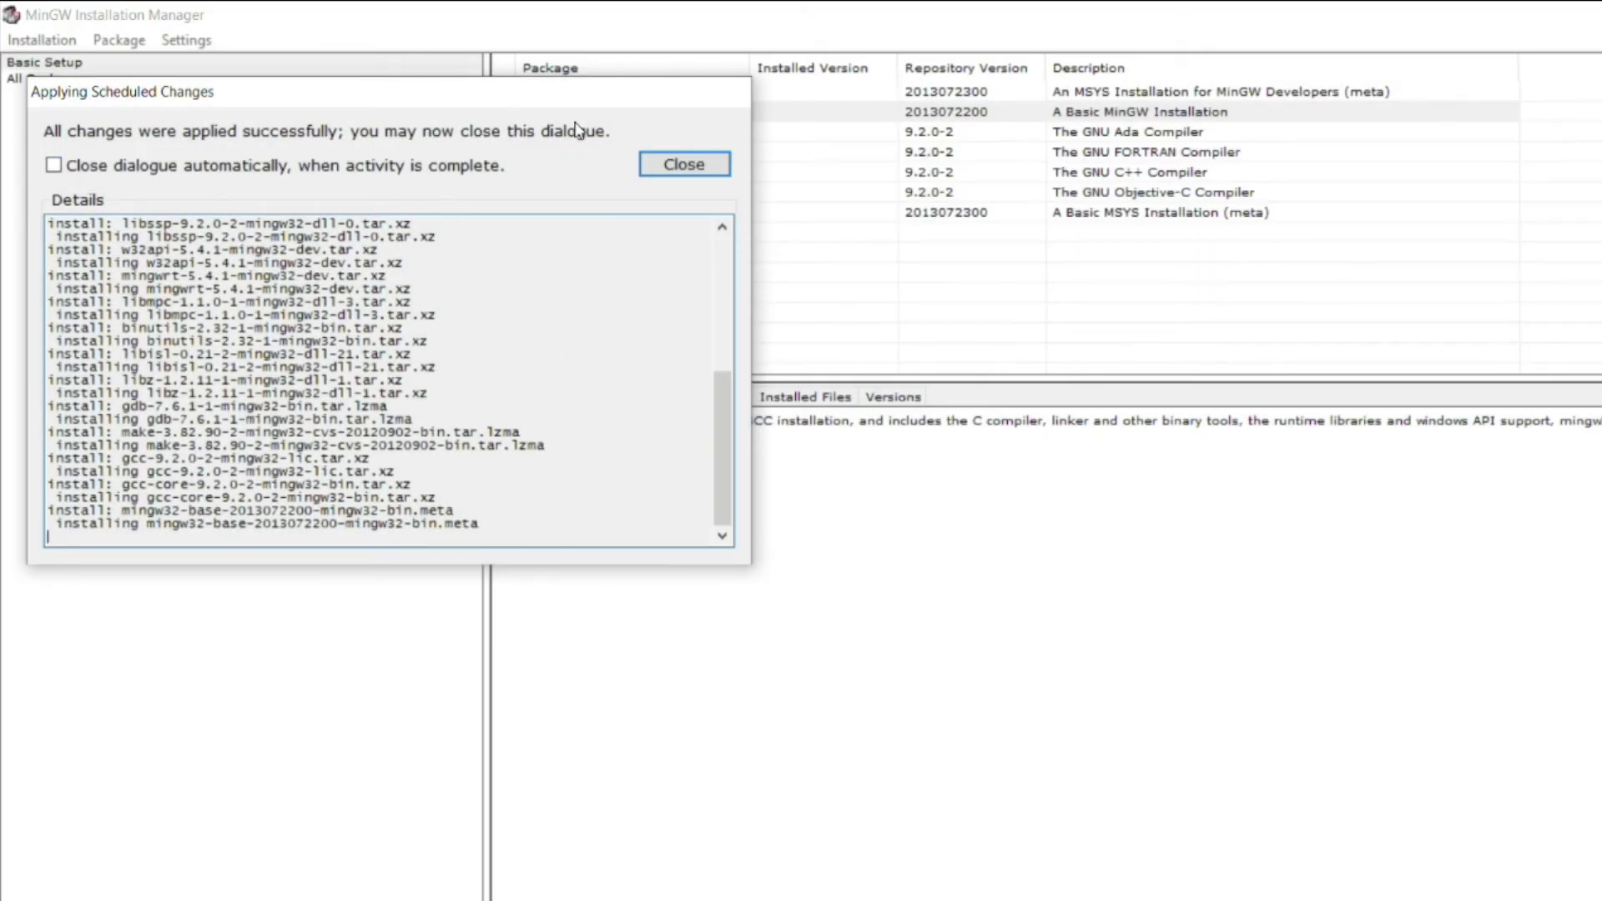
left_click(661, 171)
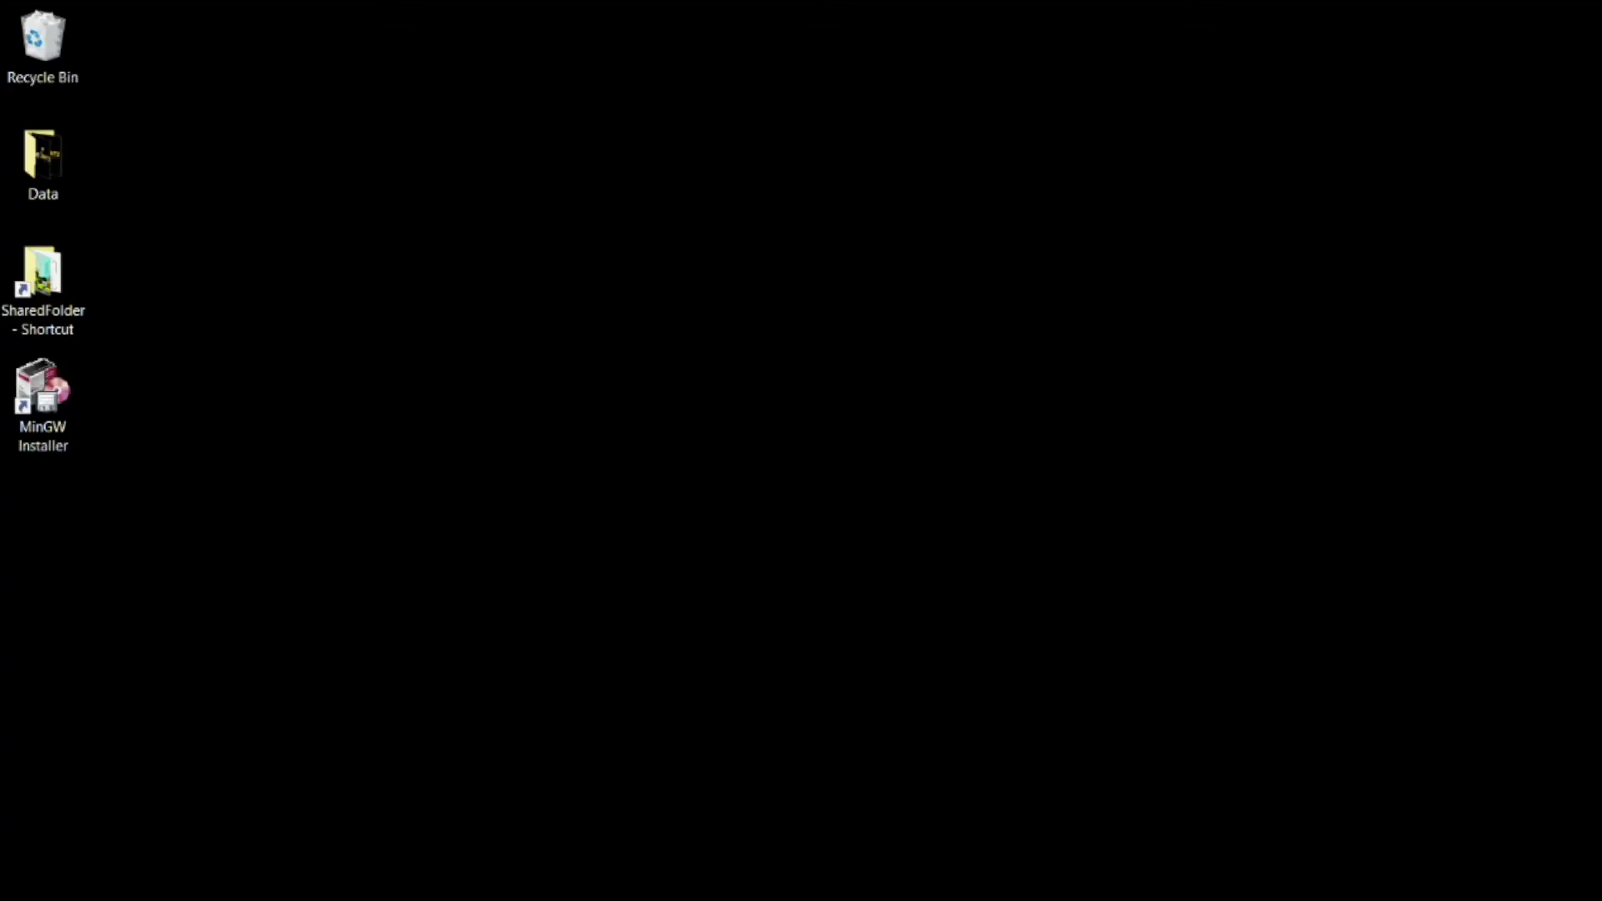
Browse to C:\MinGW\bin to confirm mingw32-gcc.exe exists, then go back to Local Disk (C:).
key("super+e")
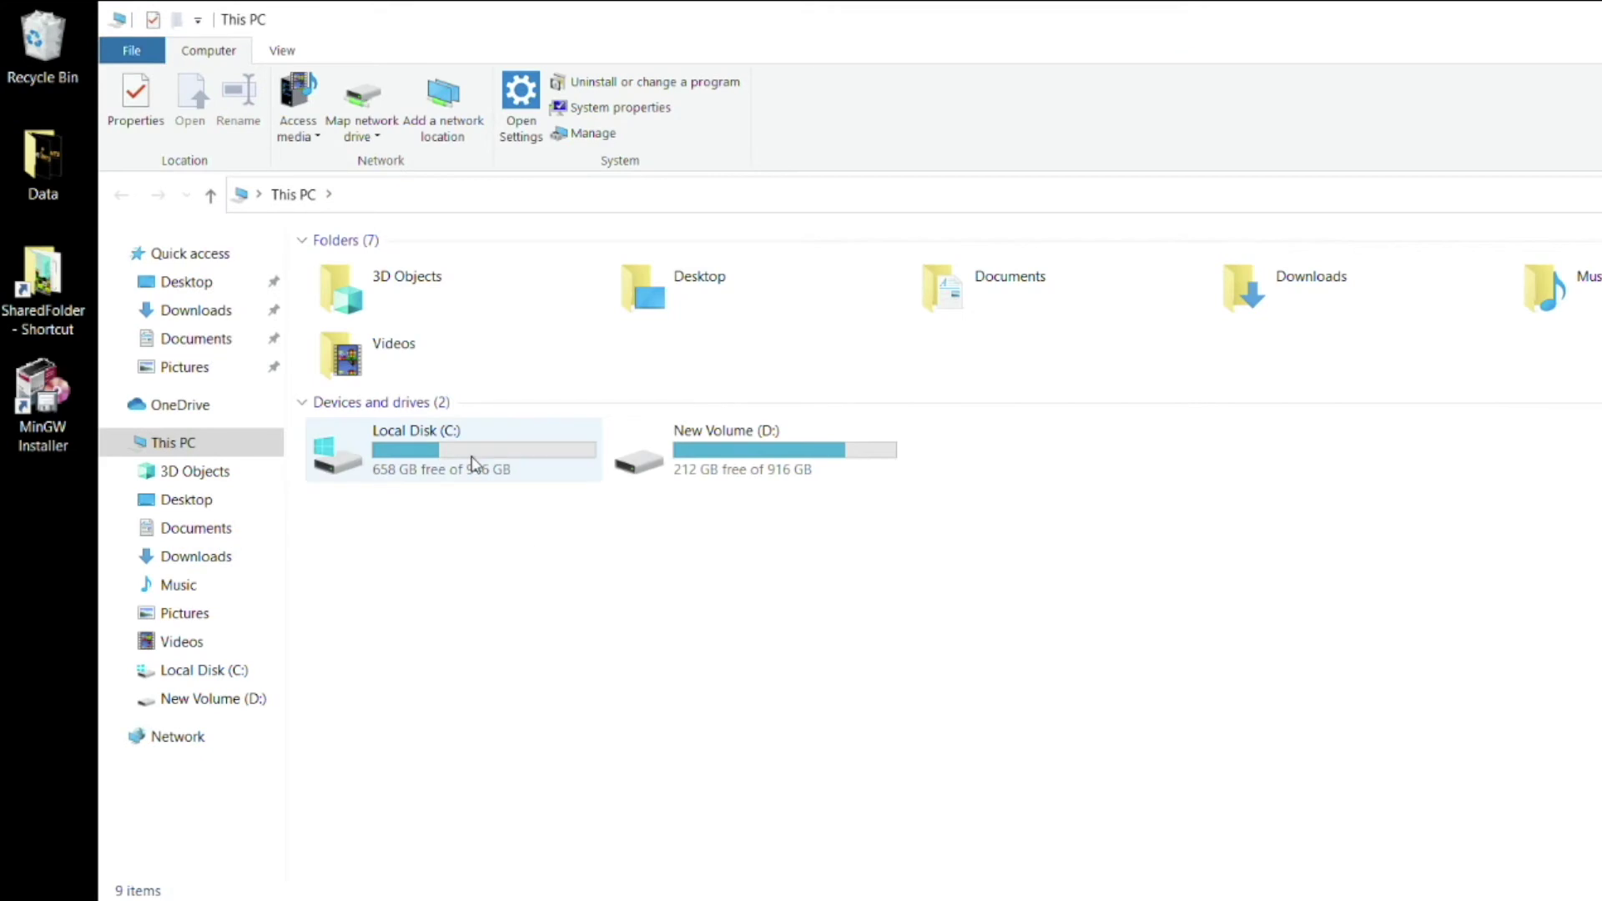
left_click(472, 461)
double_click(472, 461)
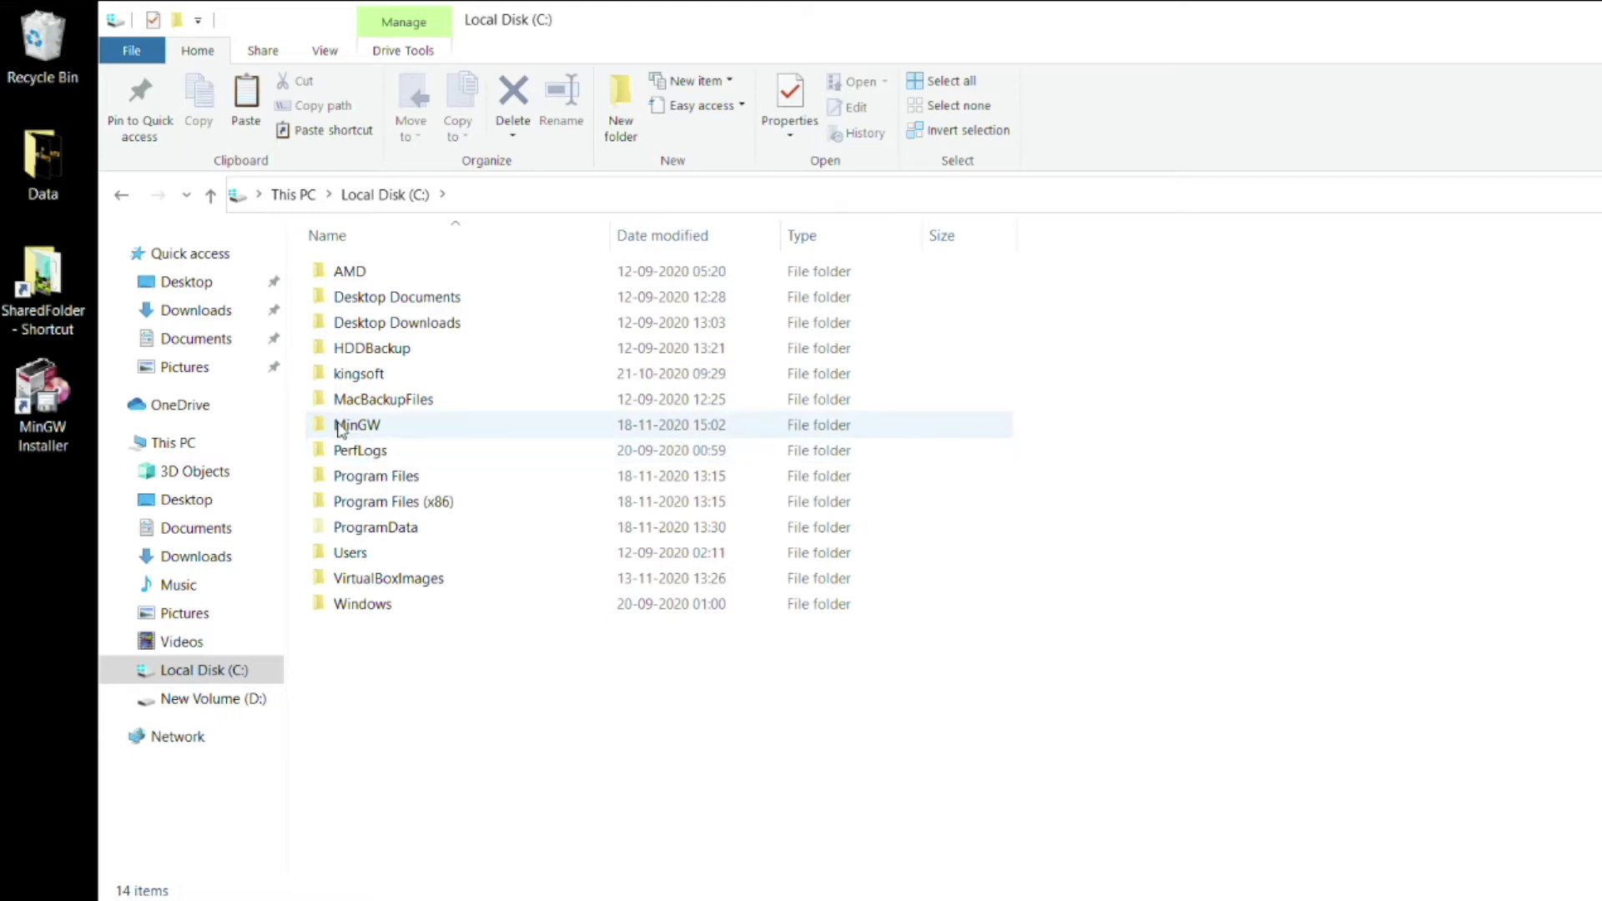
mouse_move(379, 431)
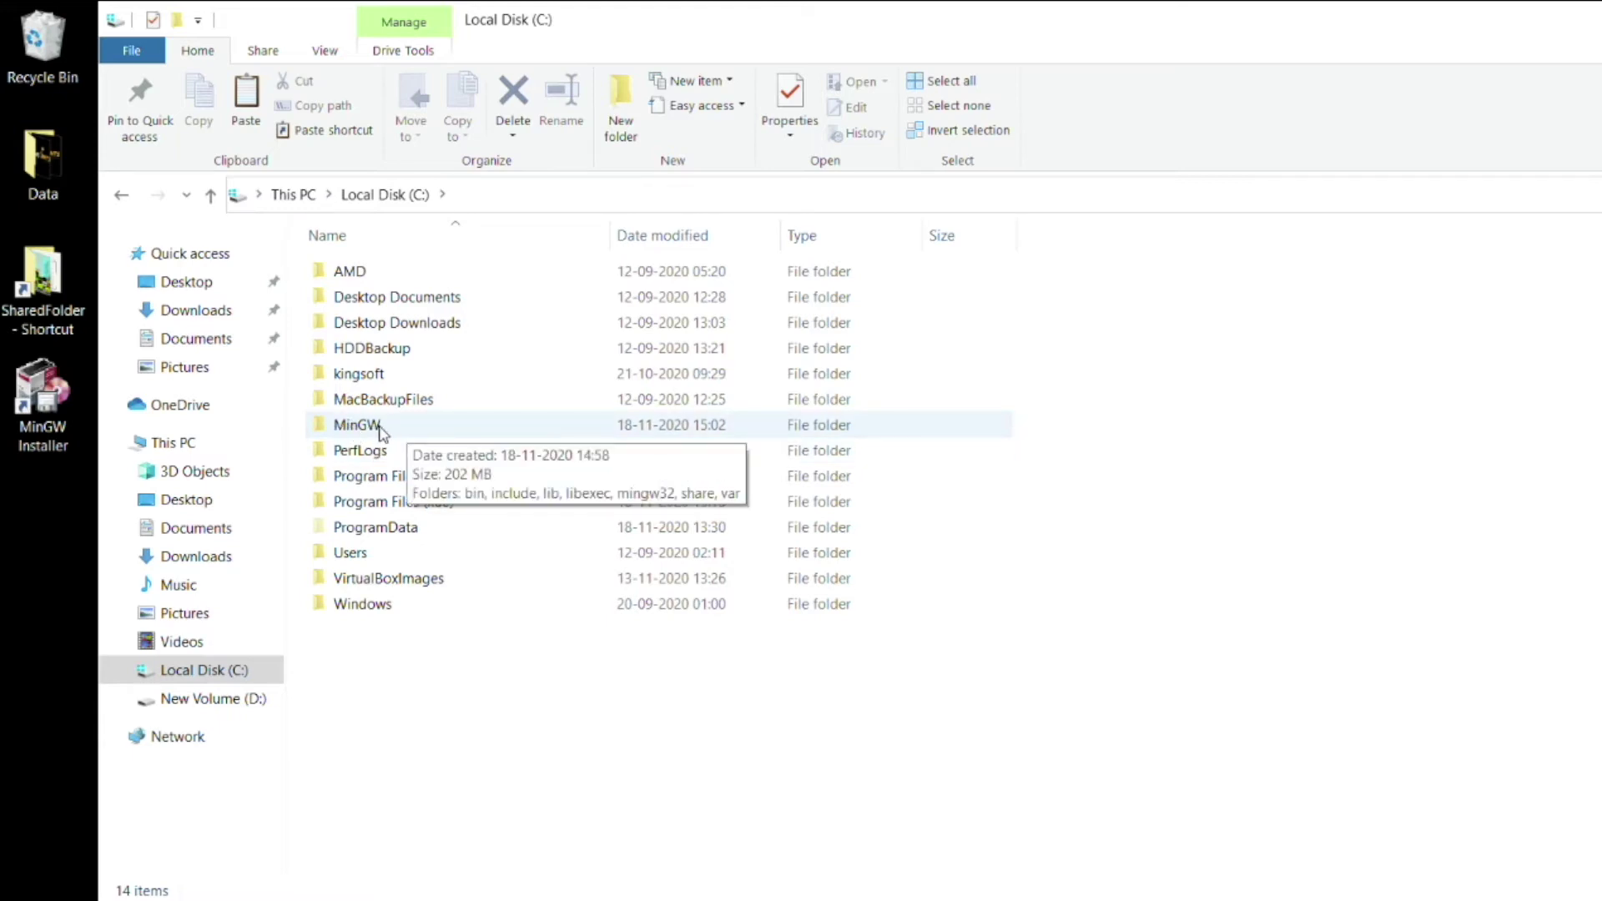
double_click(380, 427)
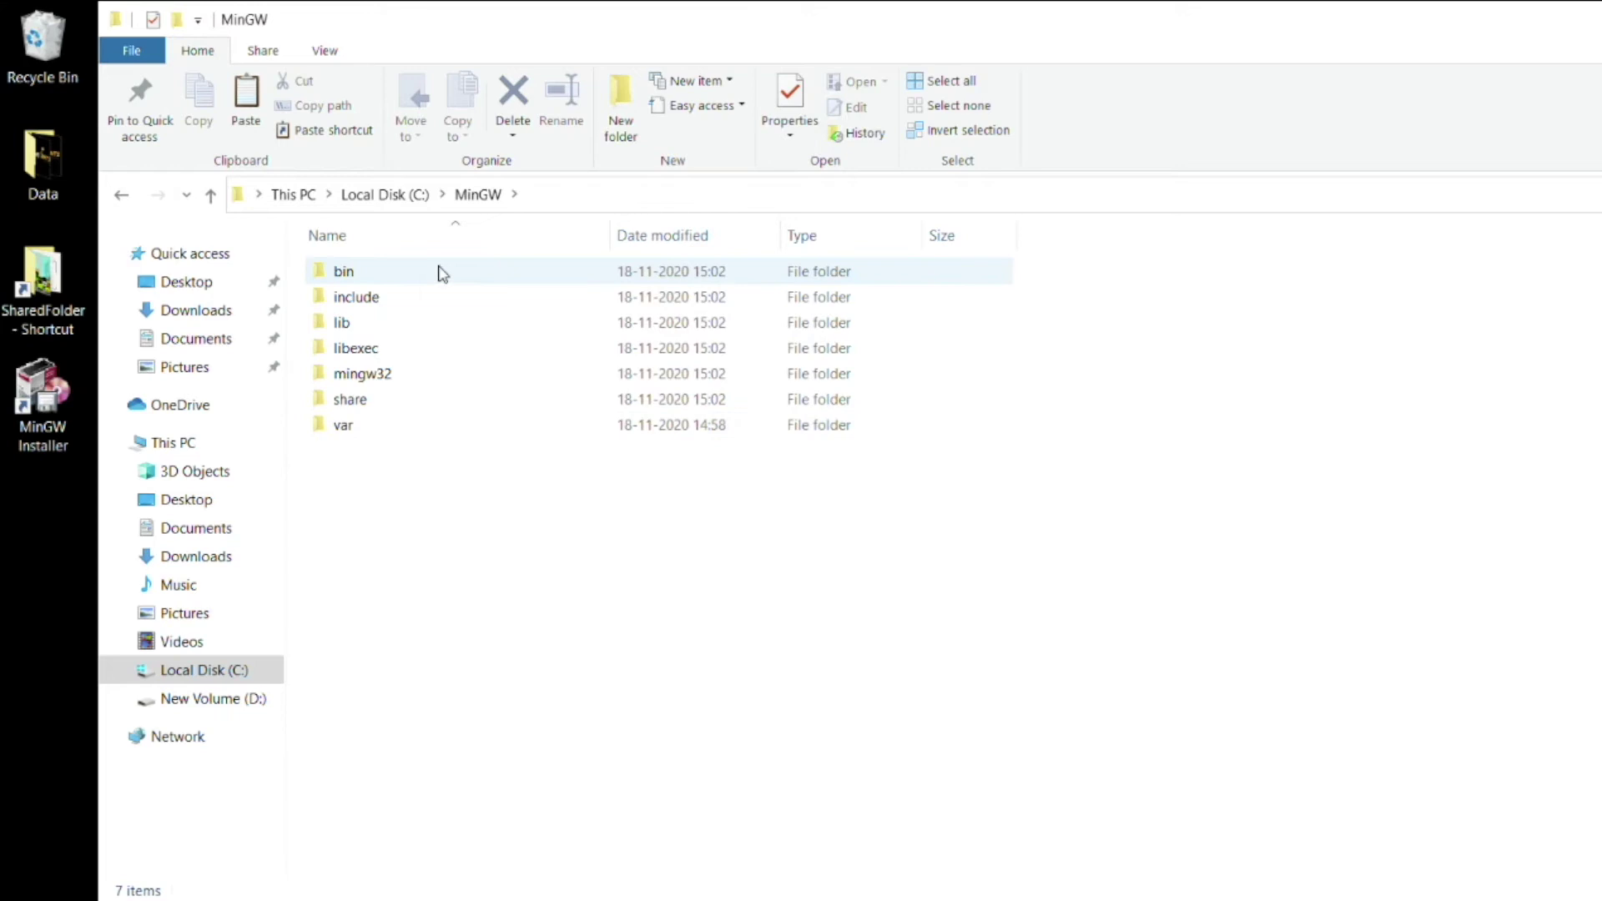
double_click(376, 276)
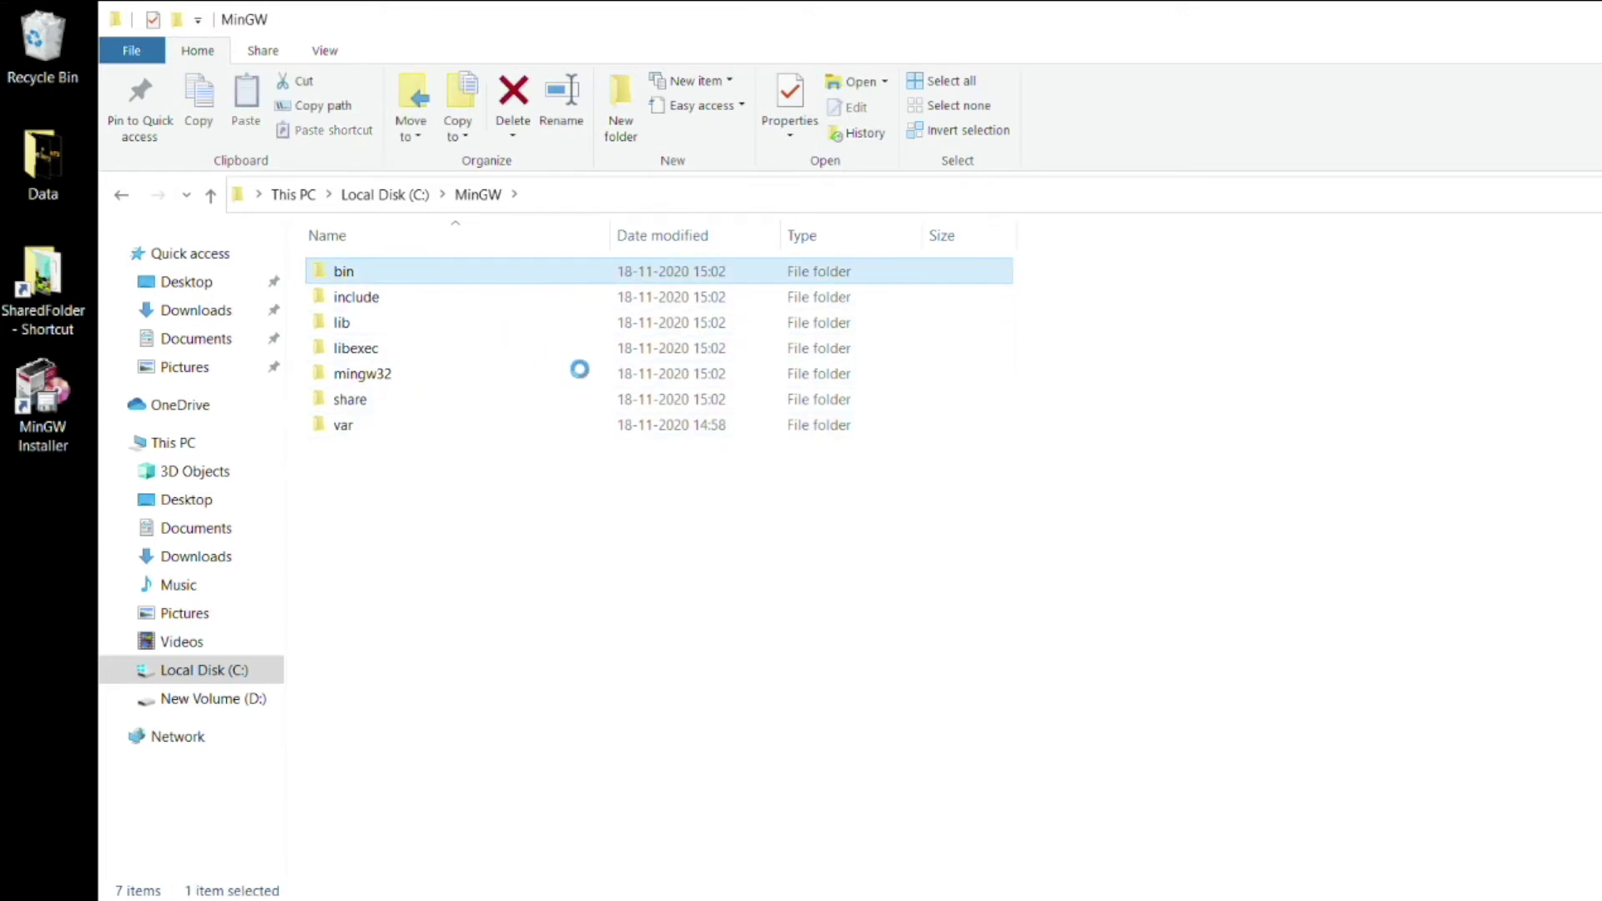
scroll(554, 354, "down", 5)
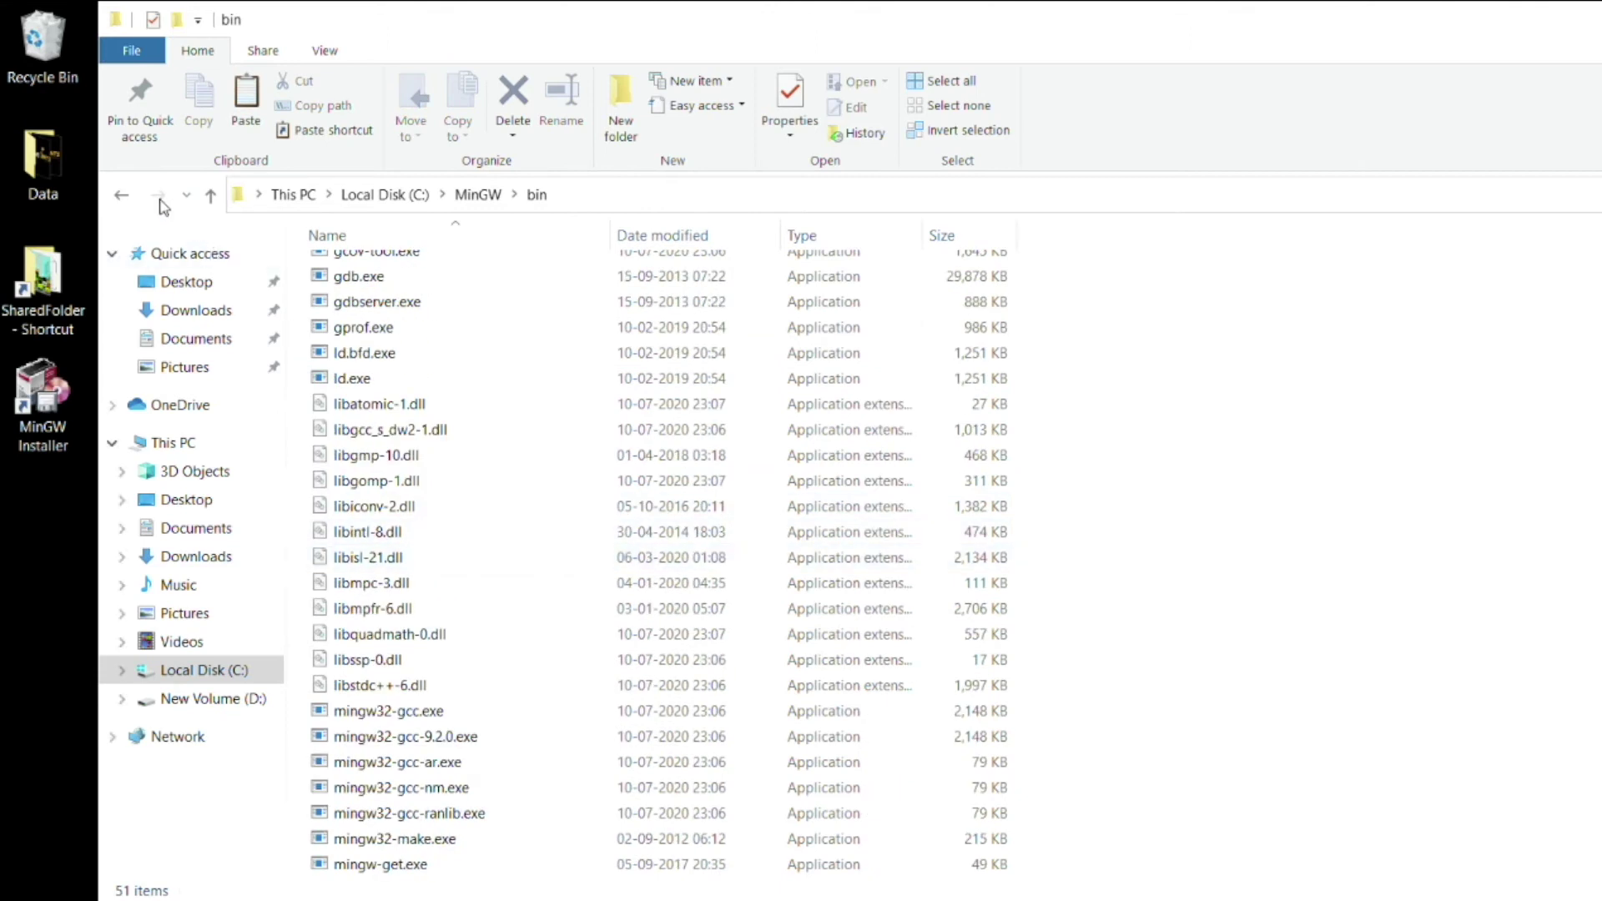
left_click(123, 199)
left_click(122, 198)
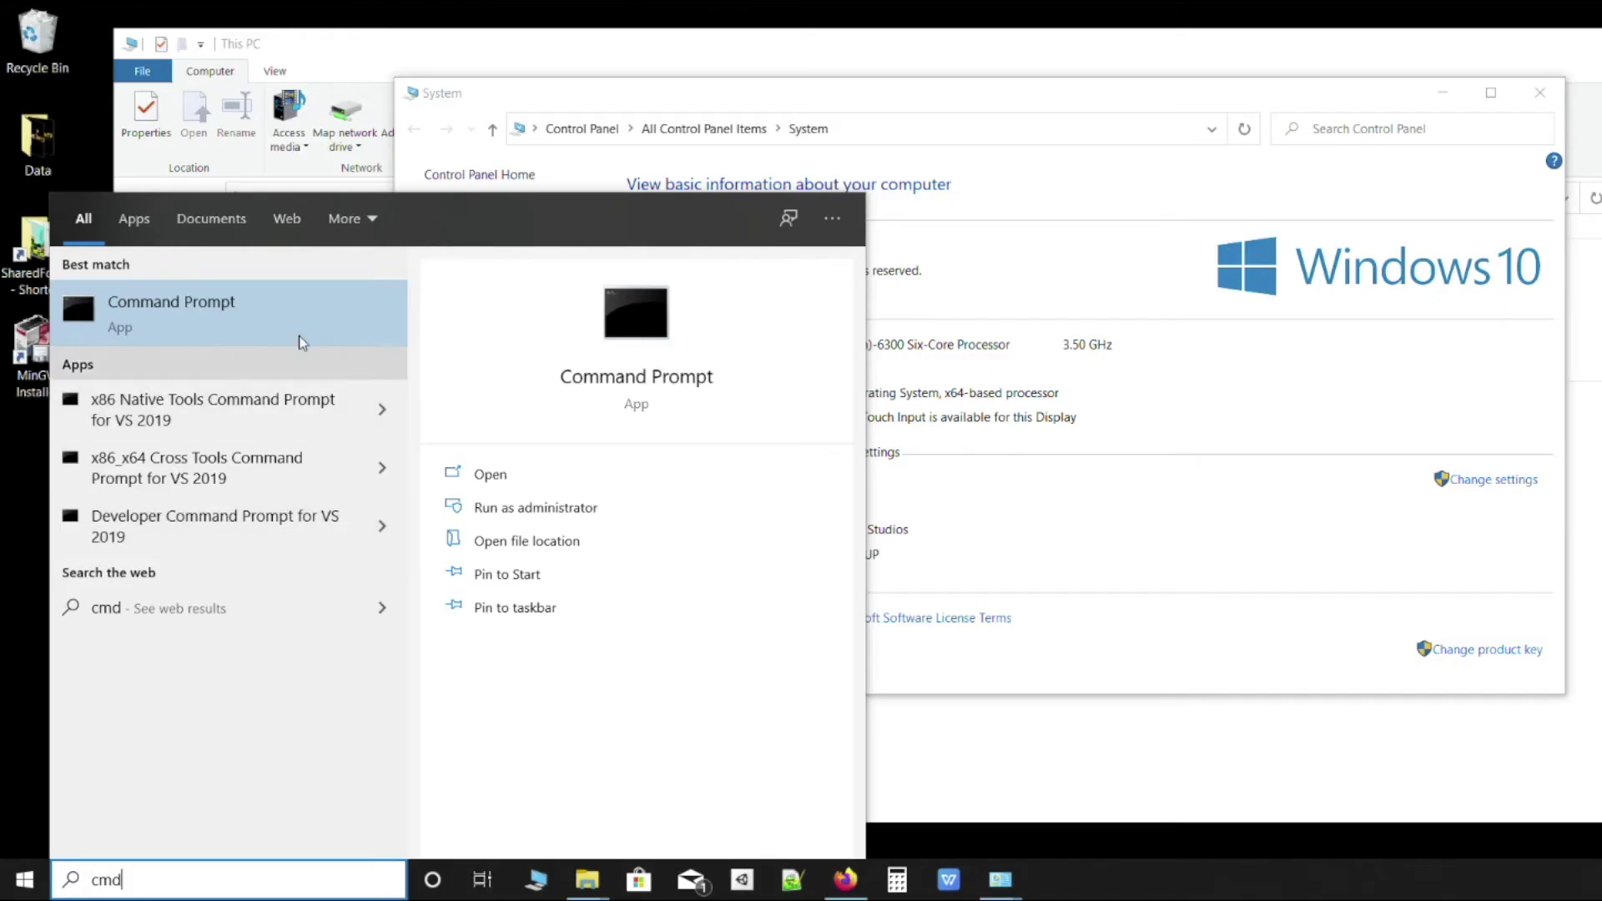
Open and enlarge Command Prompt, then run gcc -v, which reports 'gcc' is not recognized.
left_click(299, 335)
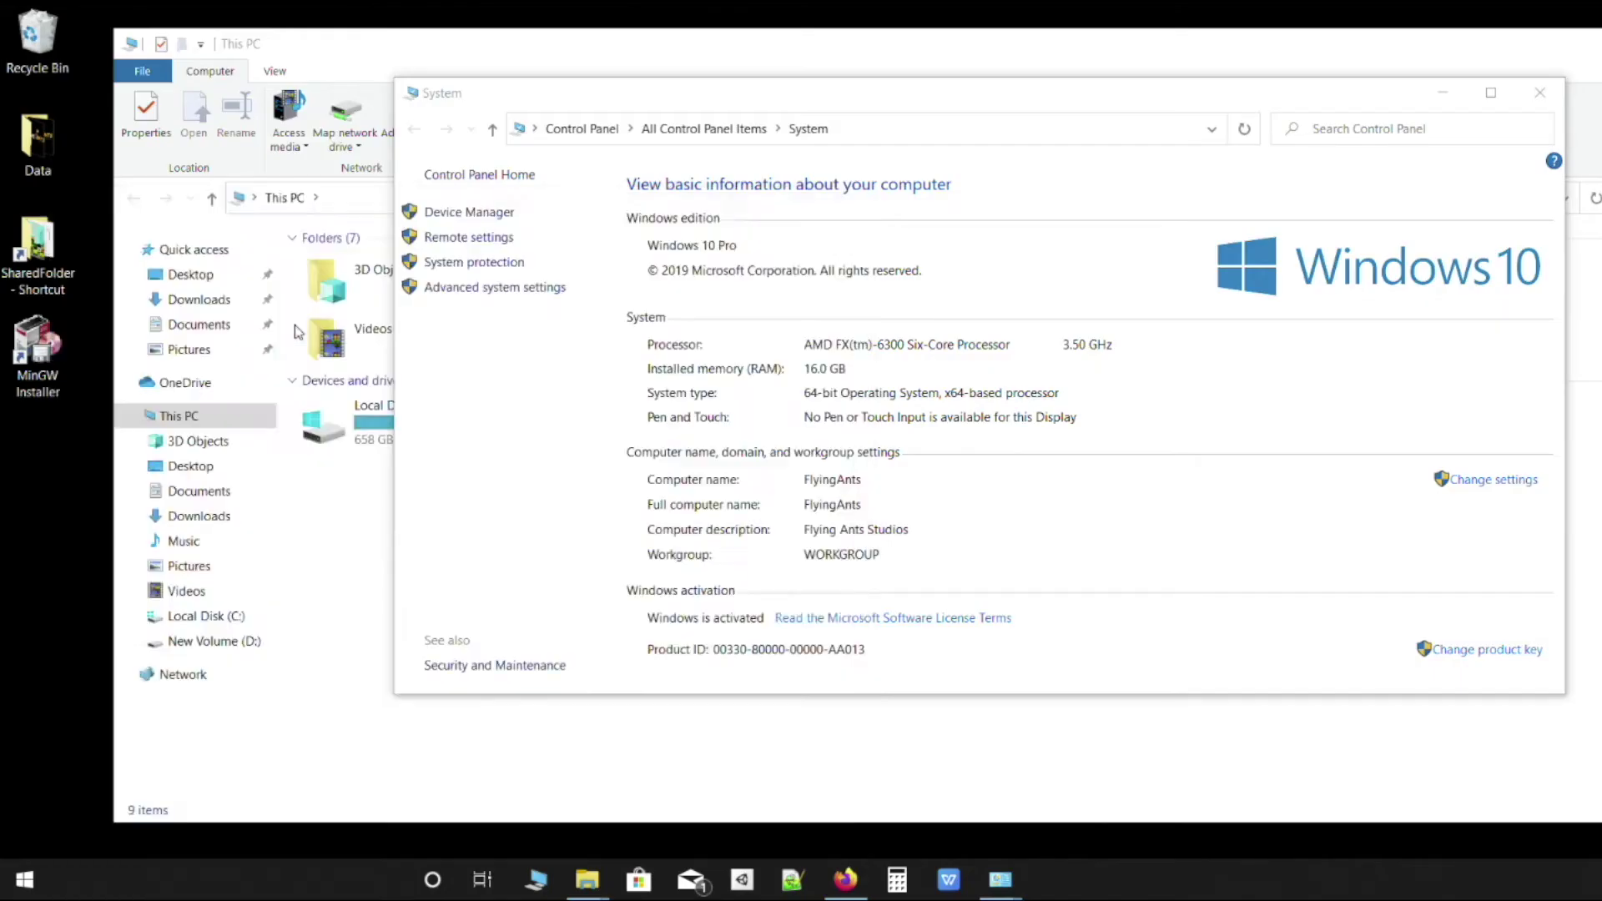
left_click_drag(1026, 637, 1483, 698)
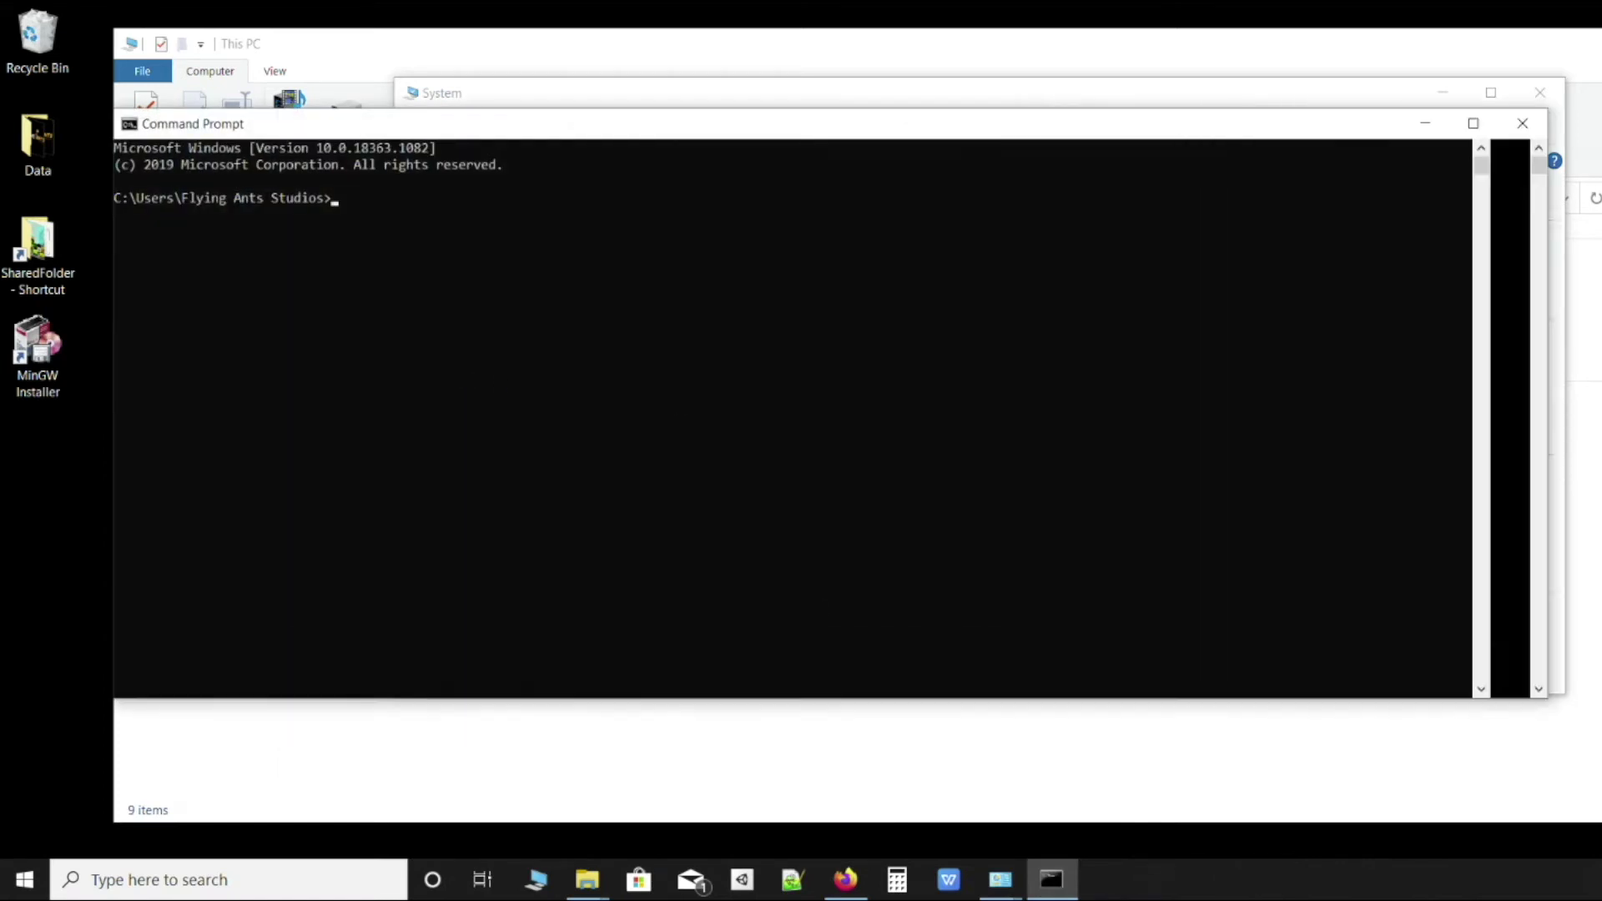
type("gcc")
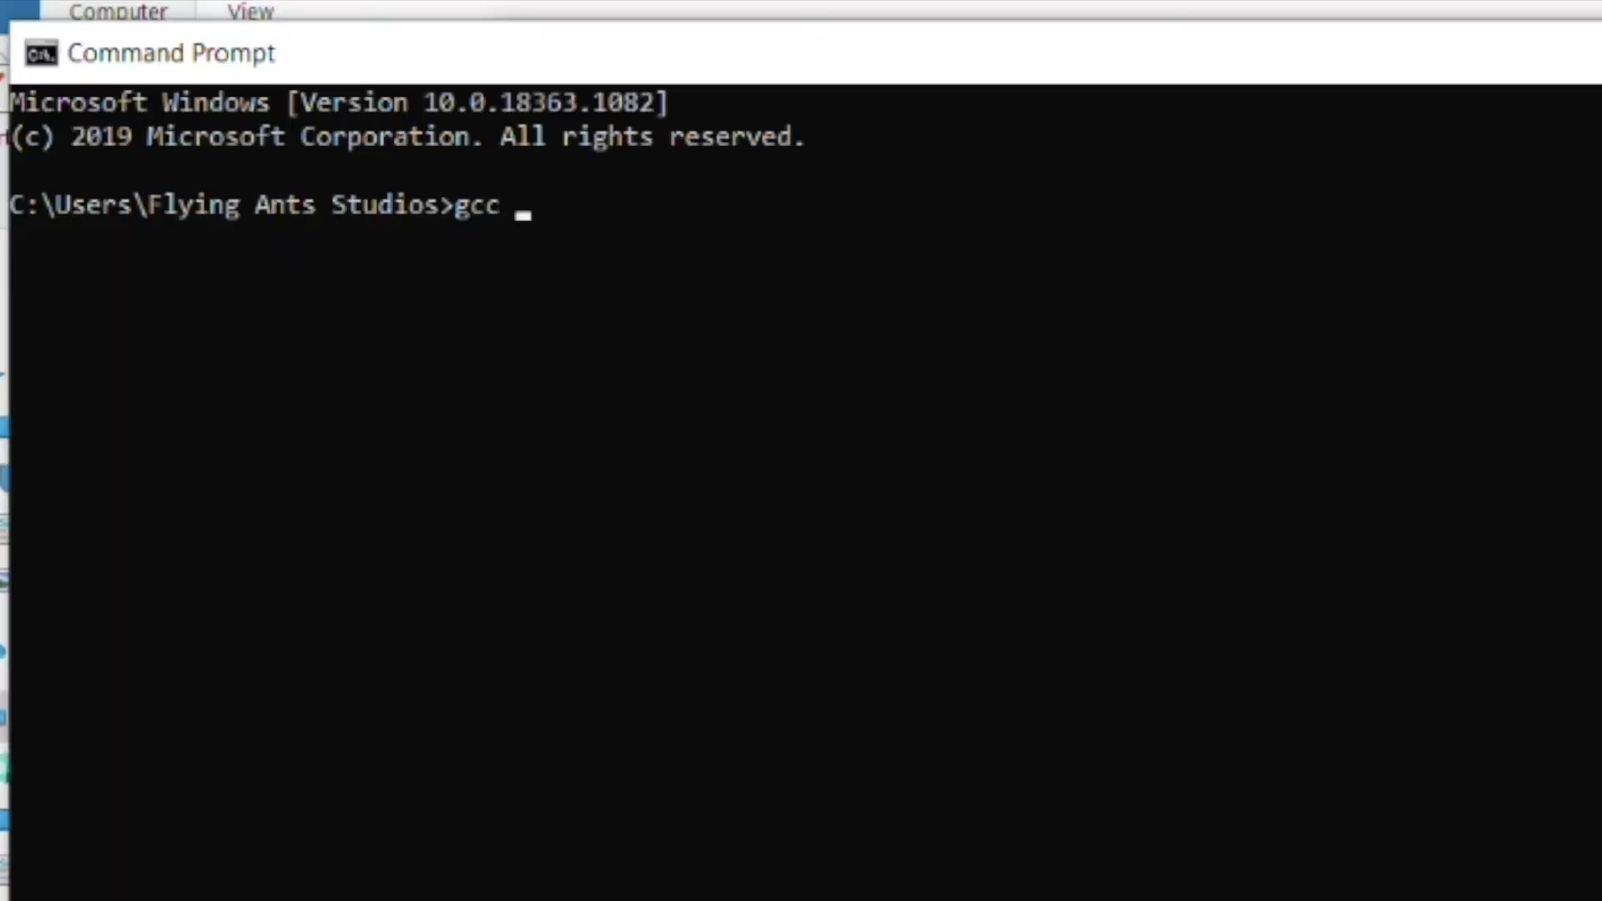
type(" -v")
key("Return")
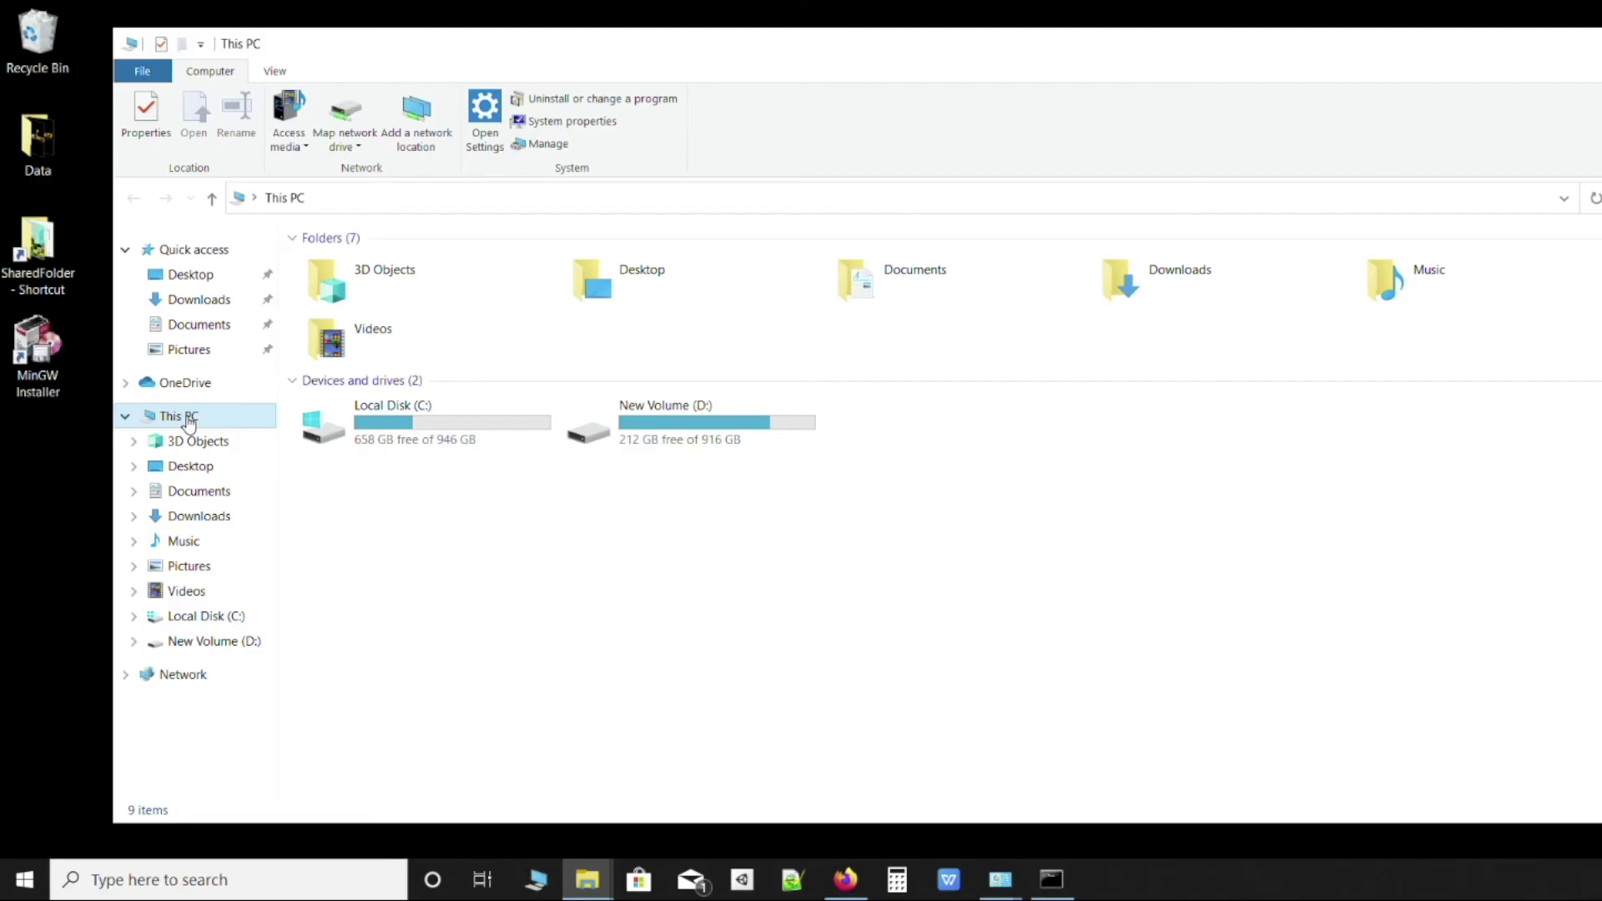
Reach Environment Variables through This PC Properties and Advanced system settings, and select the system Path.
right_click(188, 423)
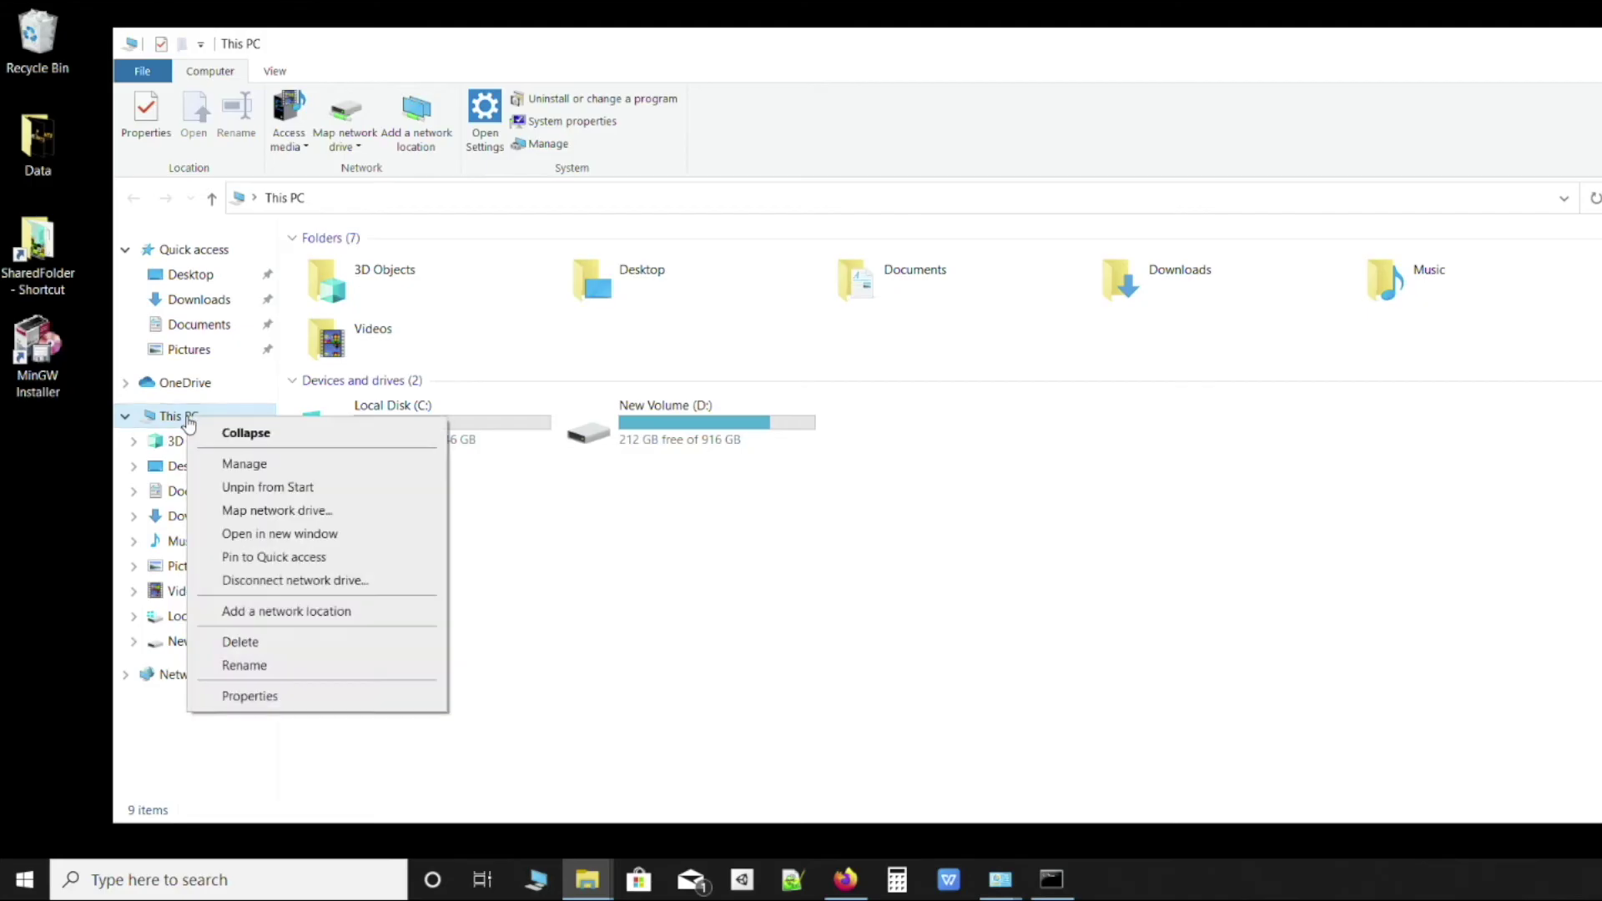
left_click(276, 698)
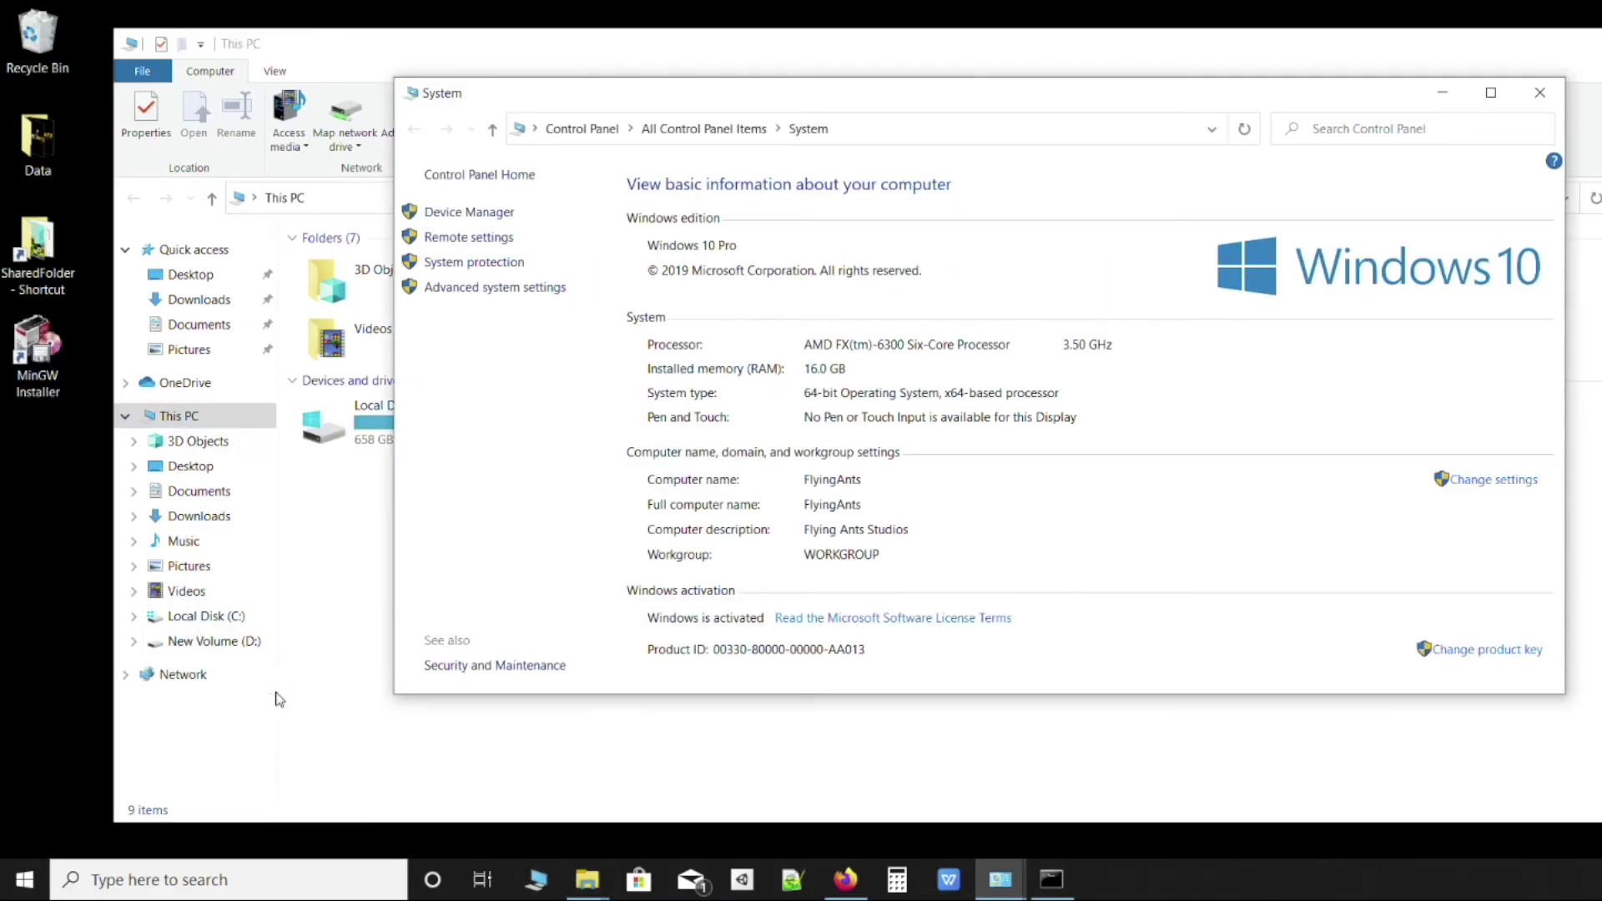
left_click(506, 289)
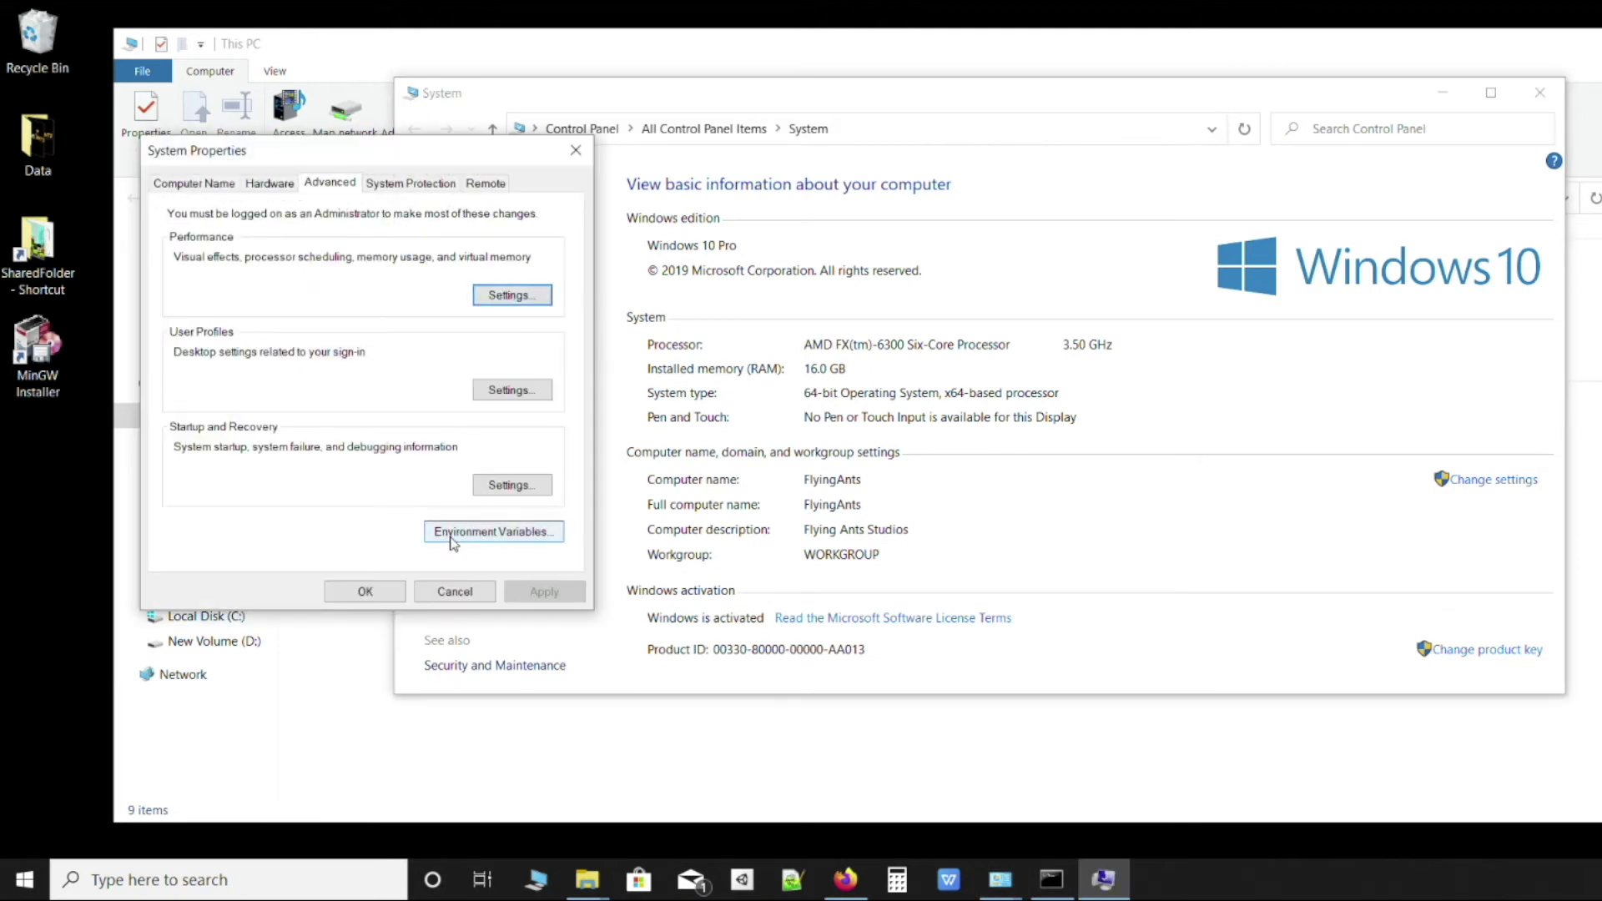
left_click_drag(433, 156, 1090, 130)
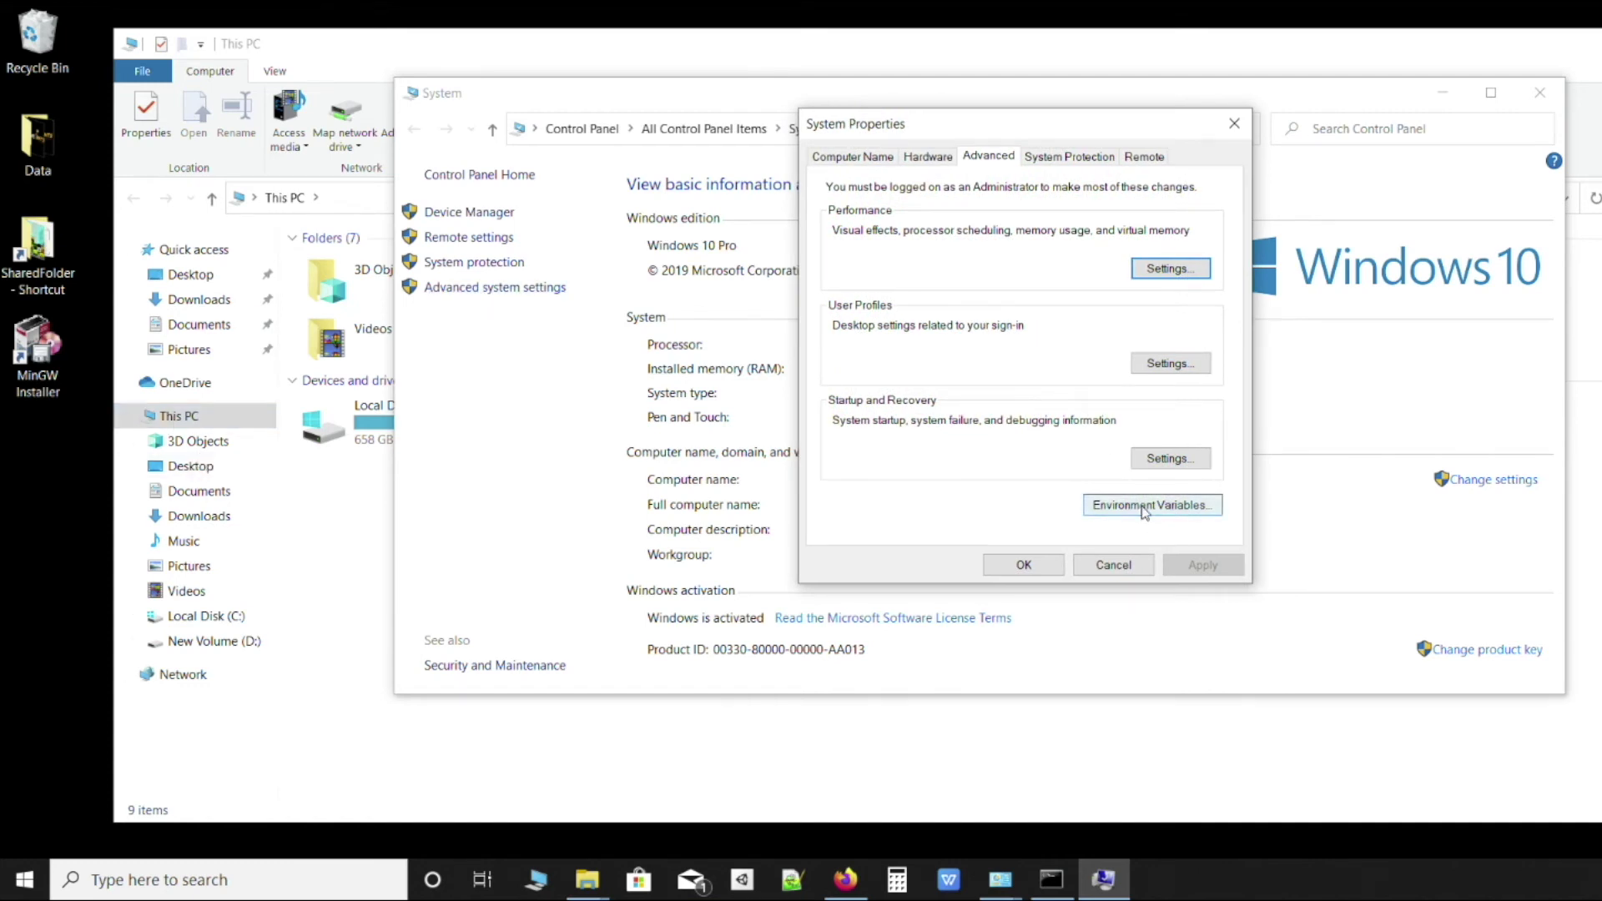
left_click(1145, 507)
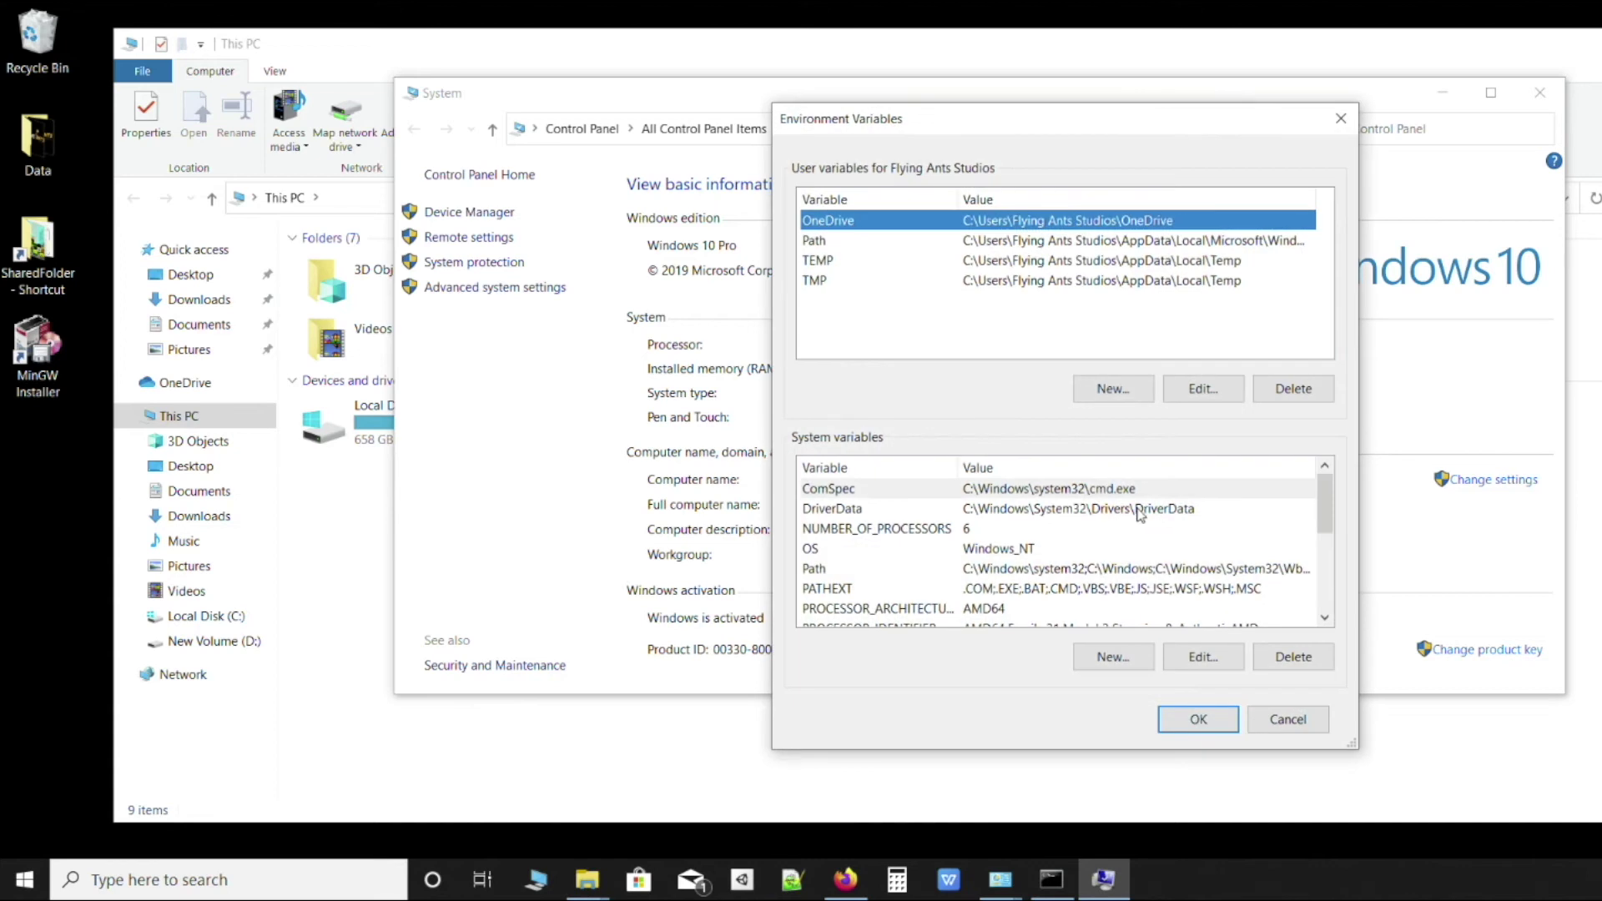
left_click(837, 570)
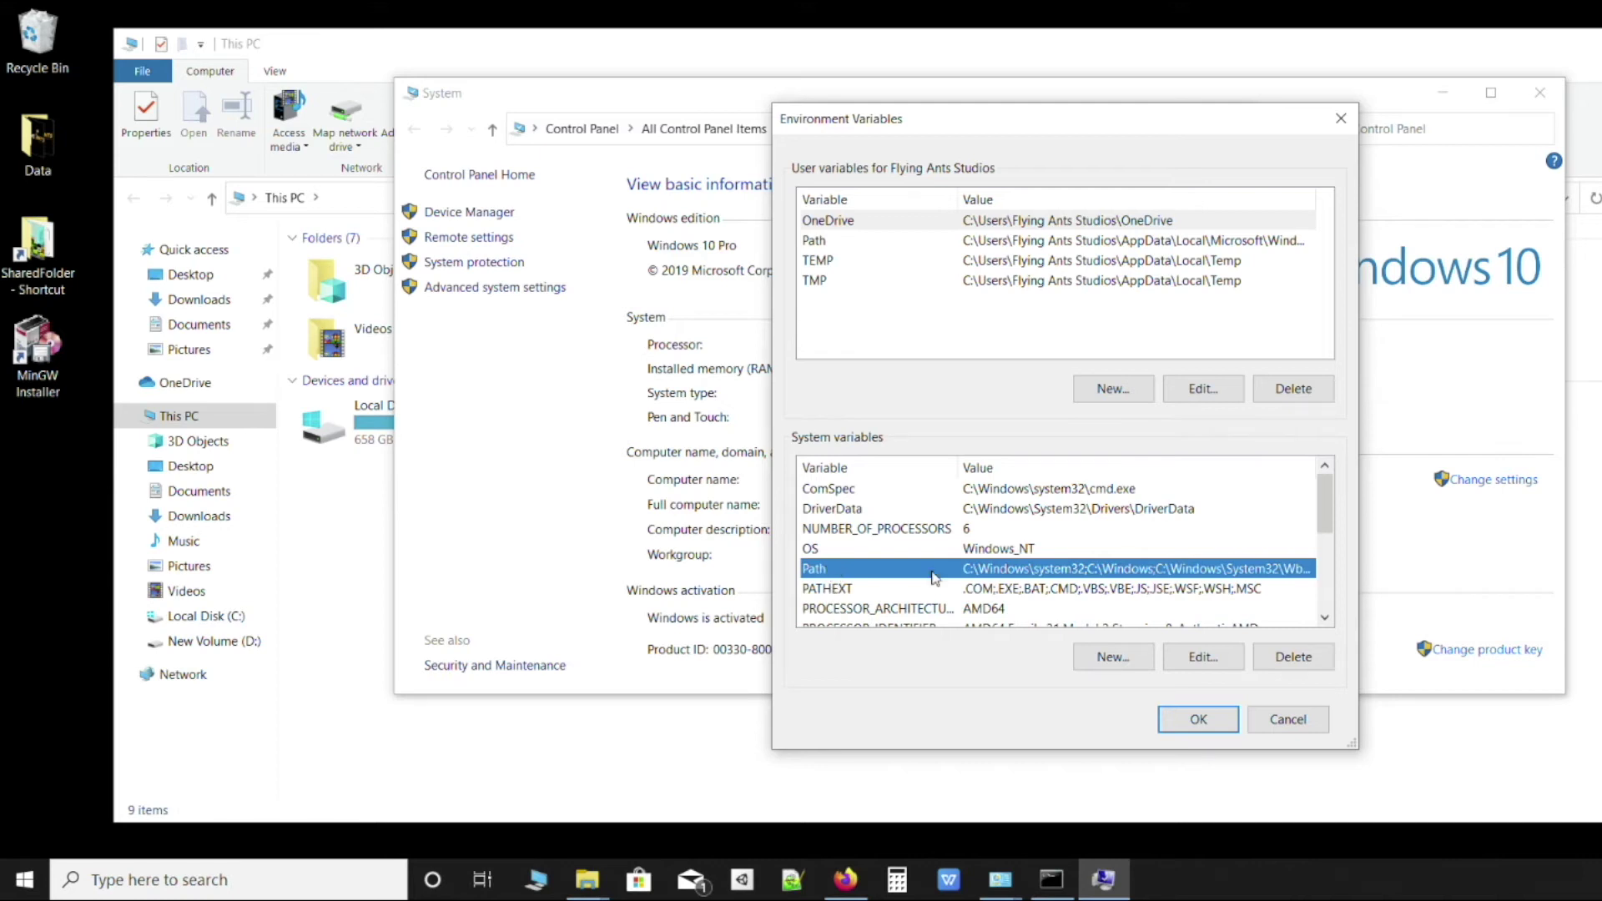
Add a new system Path entry for C:\MinGW\bin by browsing to the folder, confirming each dialog.
left_click(1203, 658)
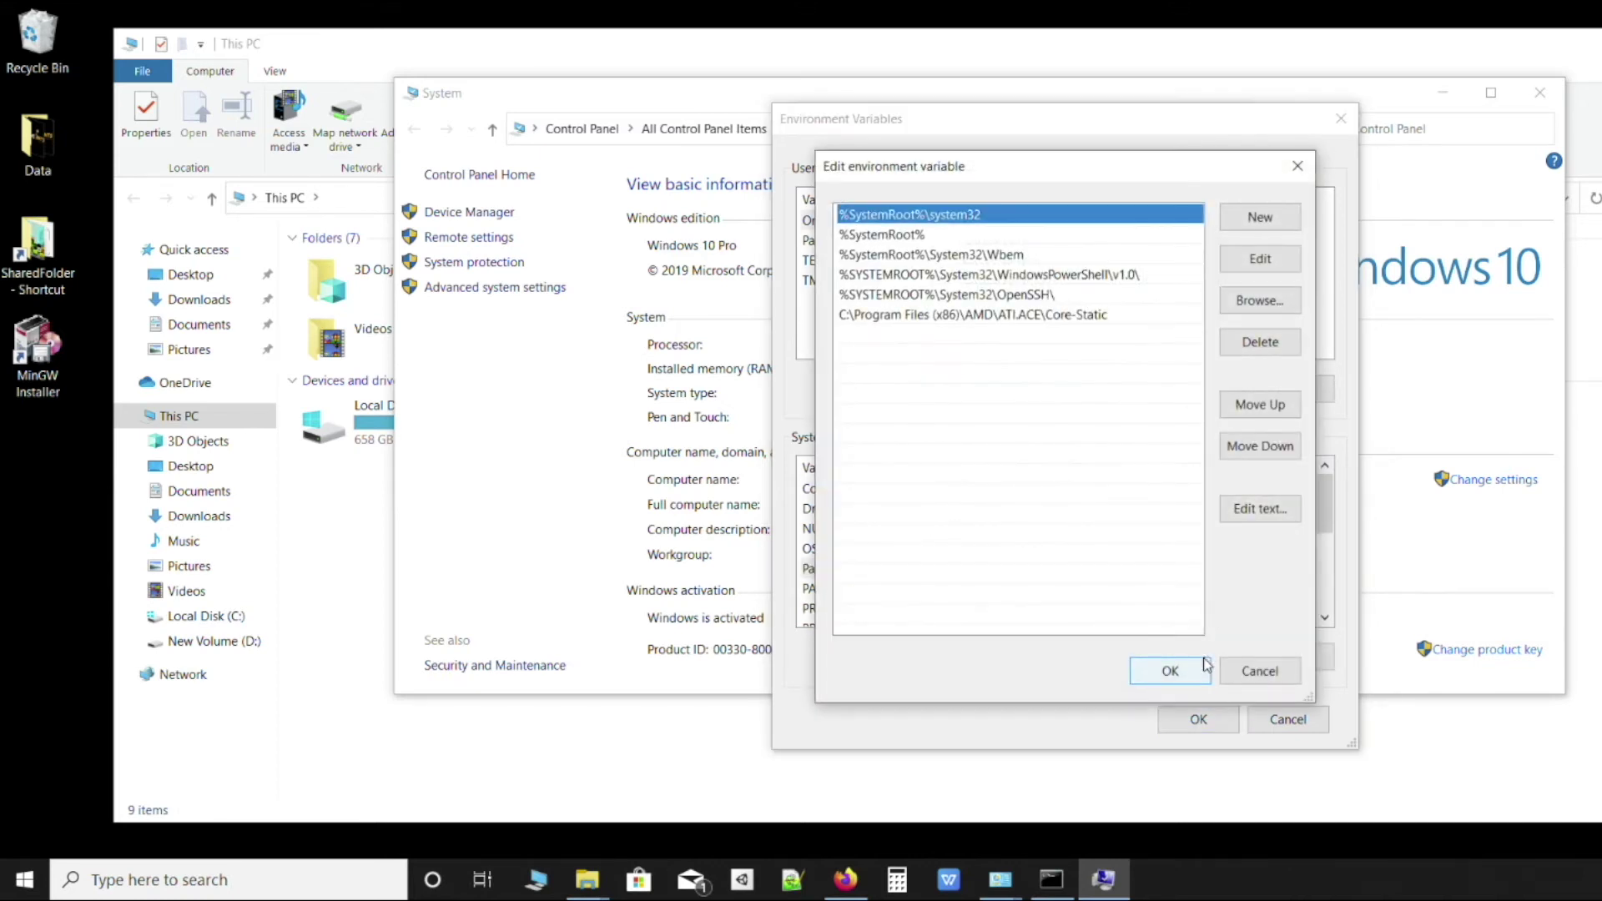
left_click(1258, 217)
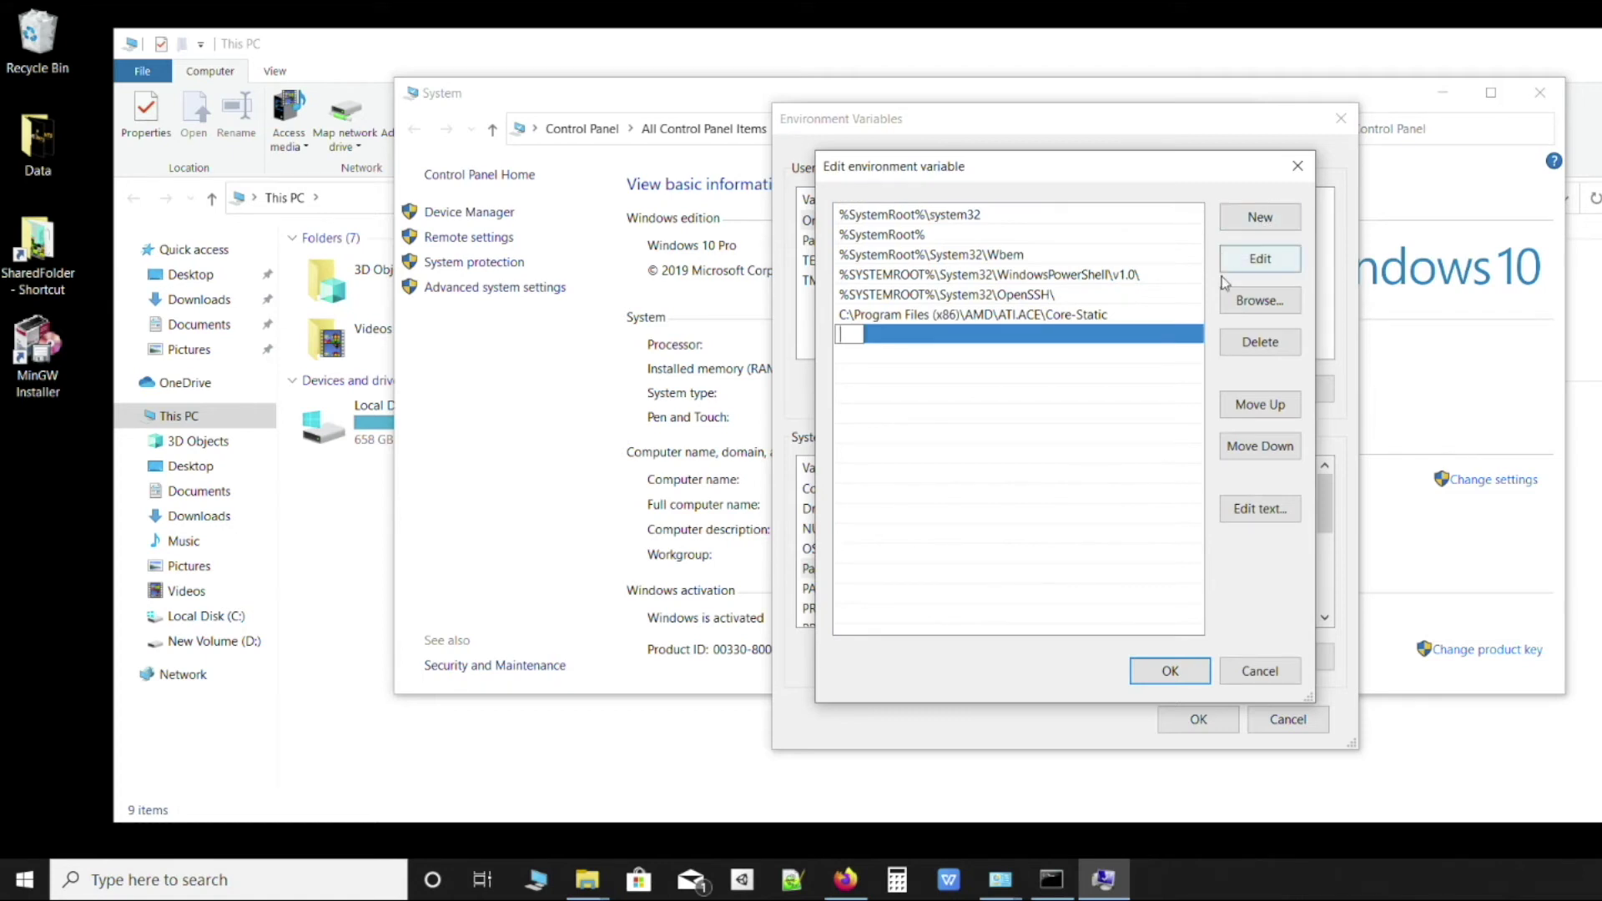
left_click(1241, 302)
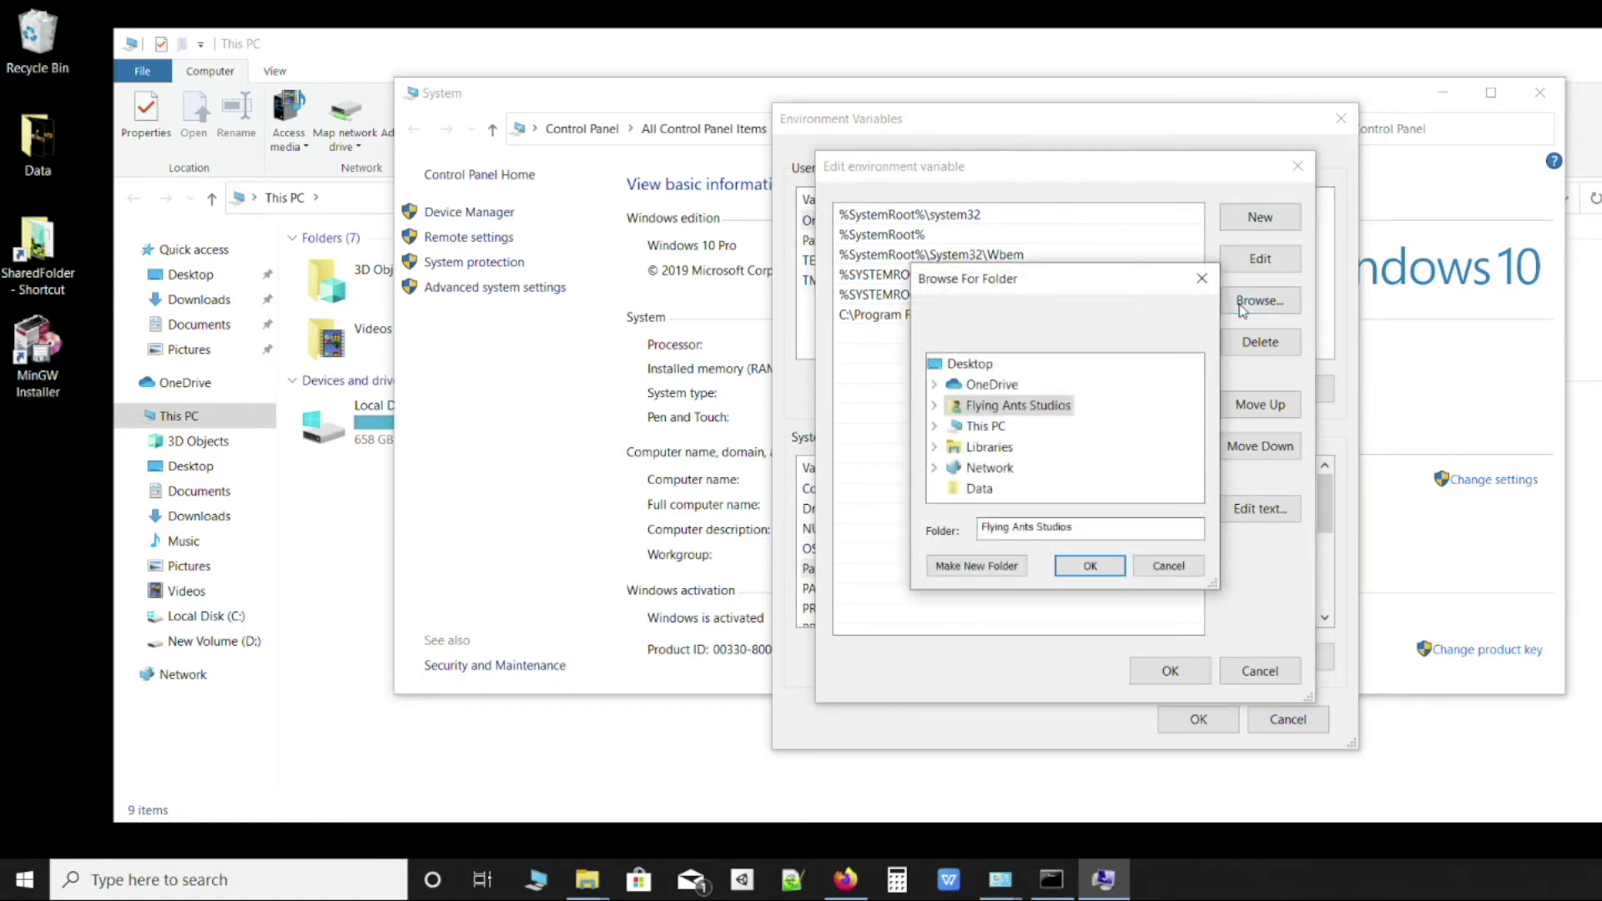
left_click(935, 427)
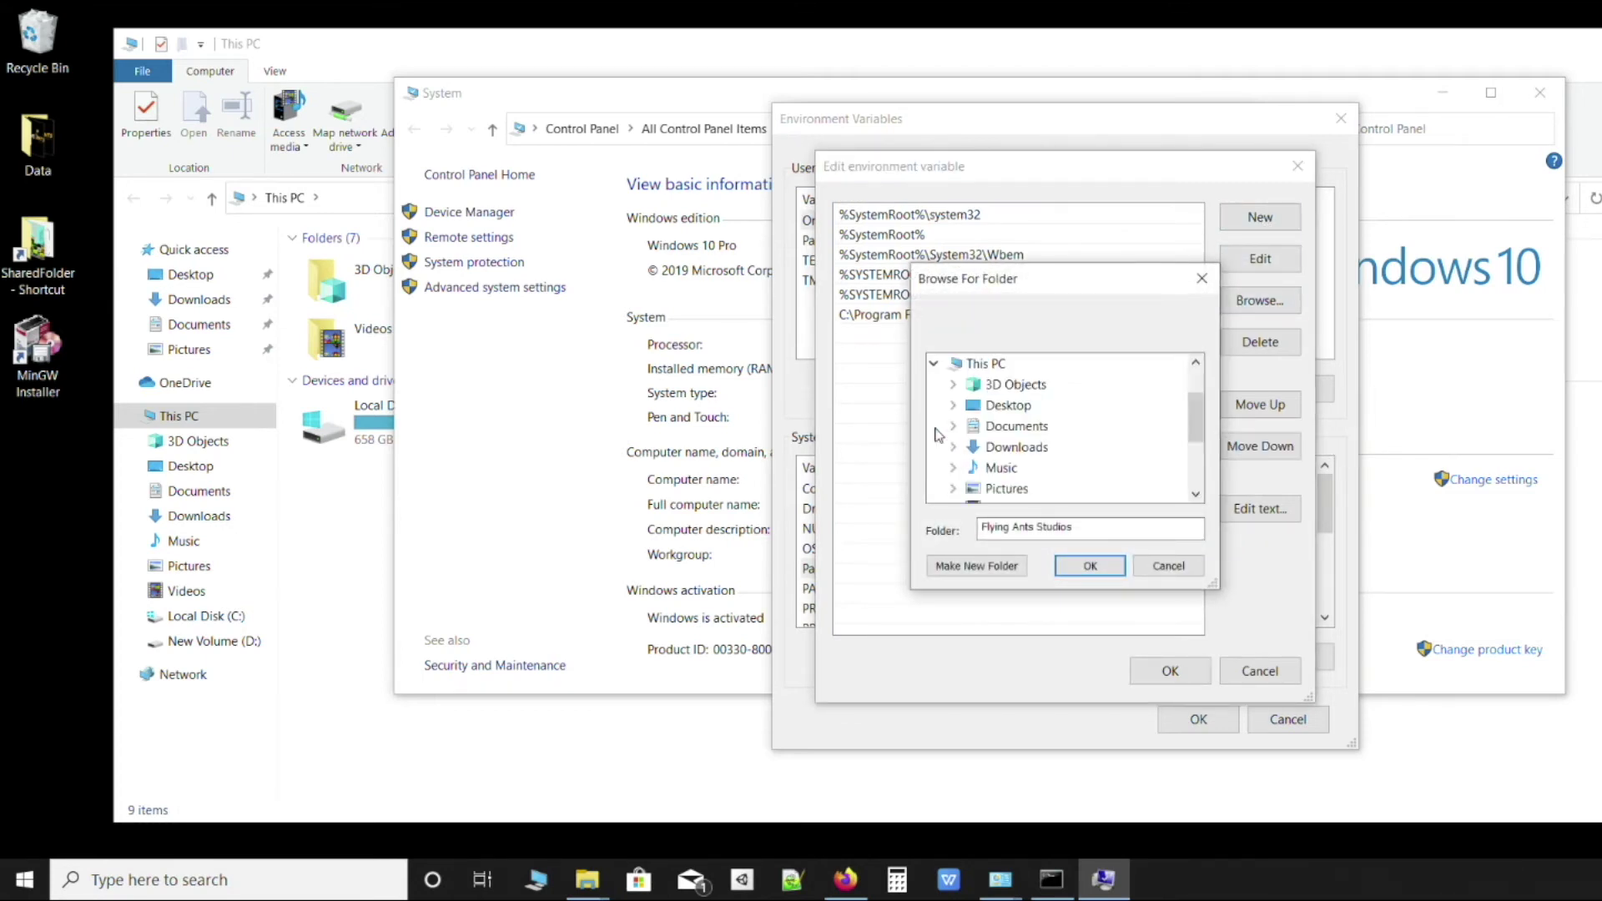
scroll(955, 424, "down", 2)
left_click(953, 406)
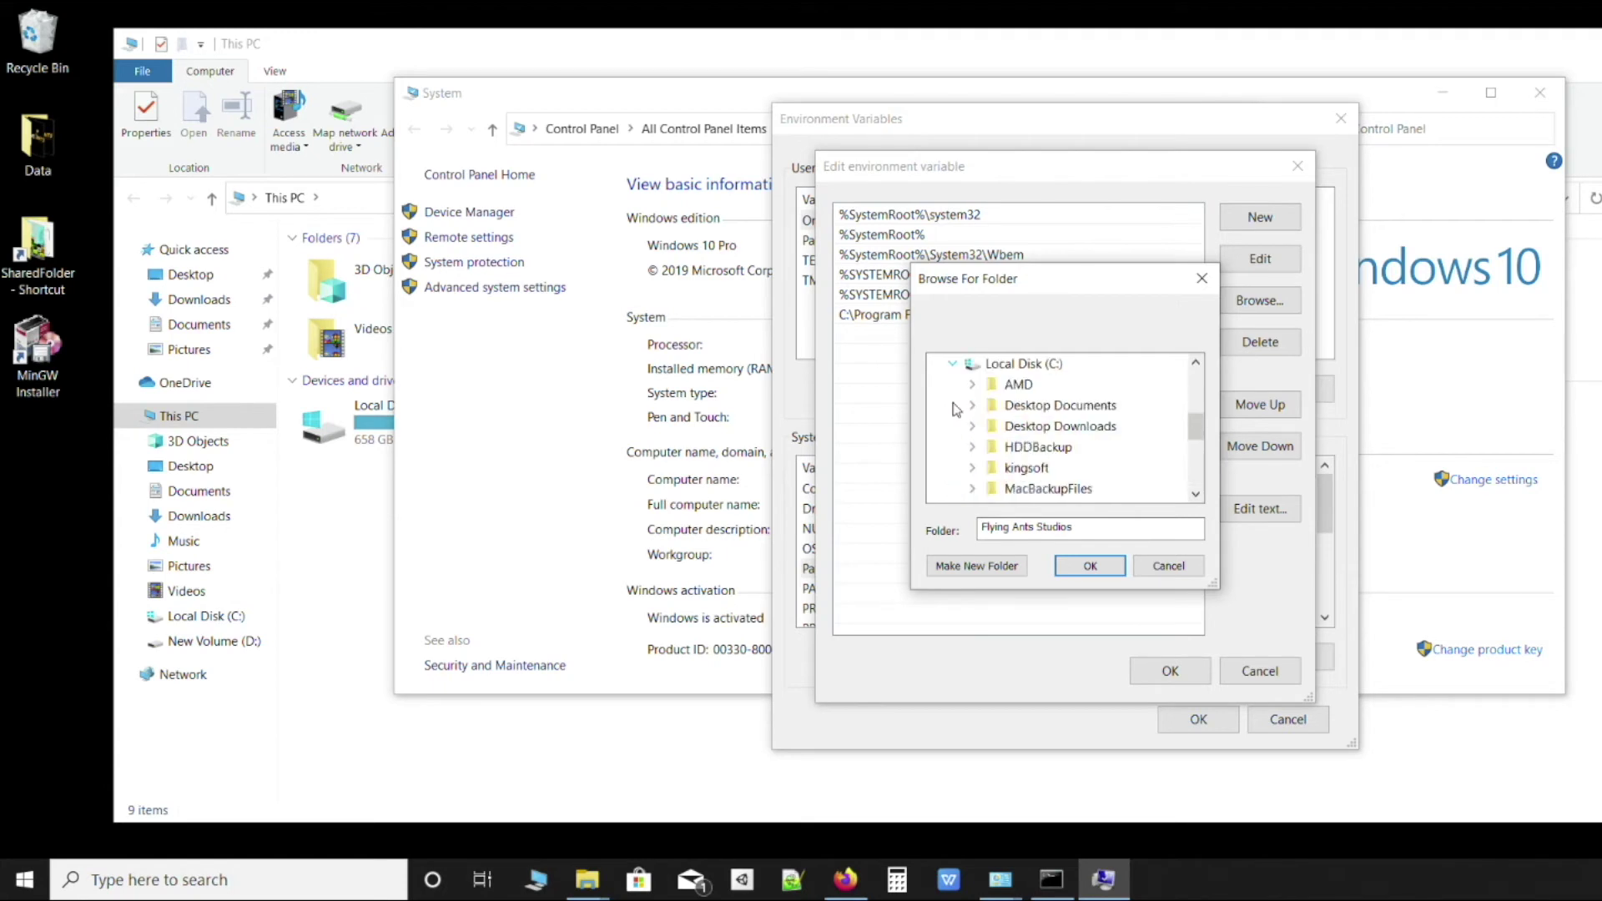
scroll(970, 422, "down", 1)
double_click(994, 449)
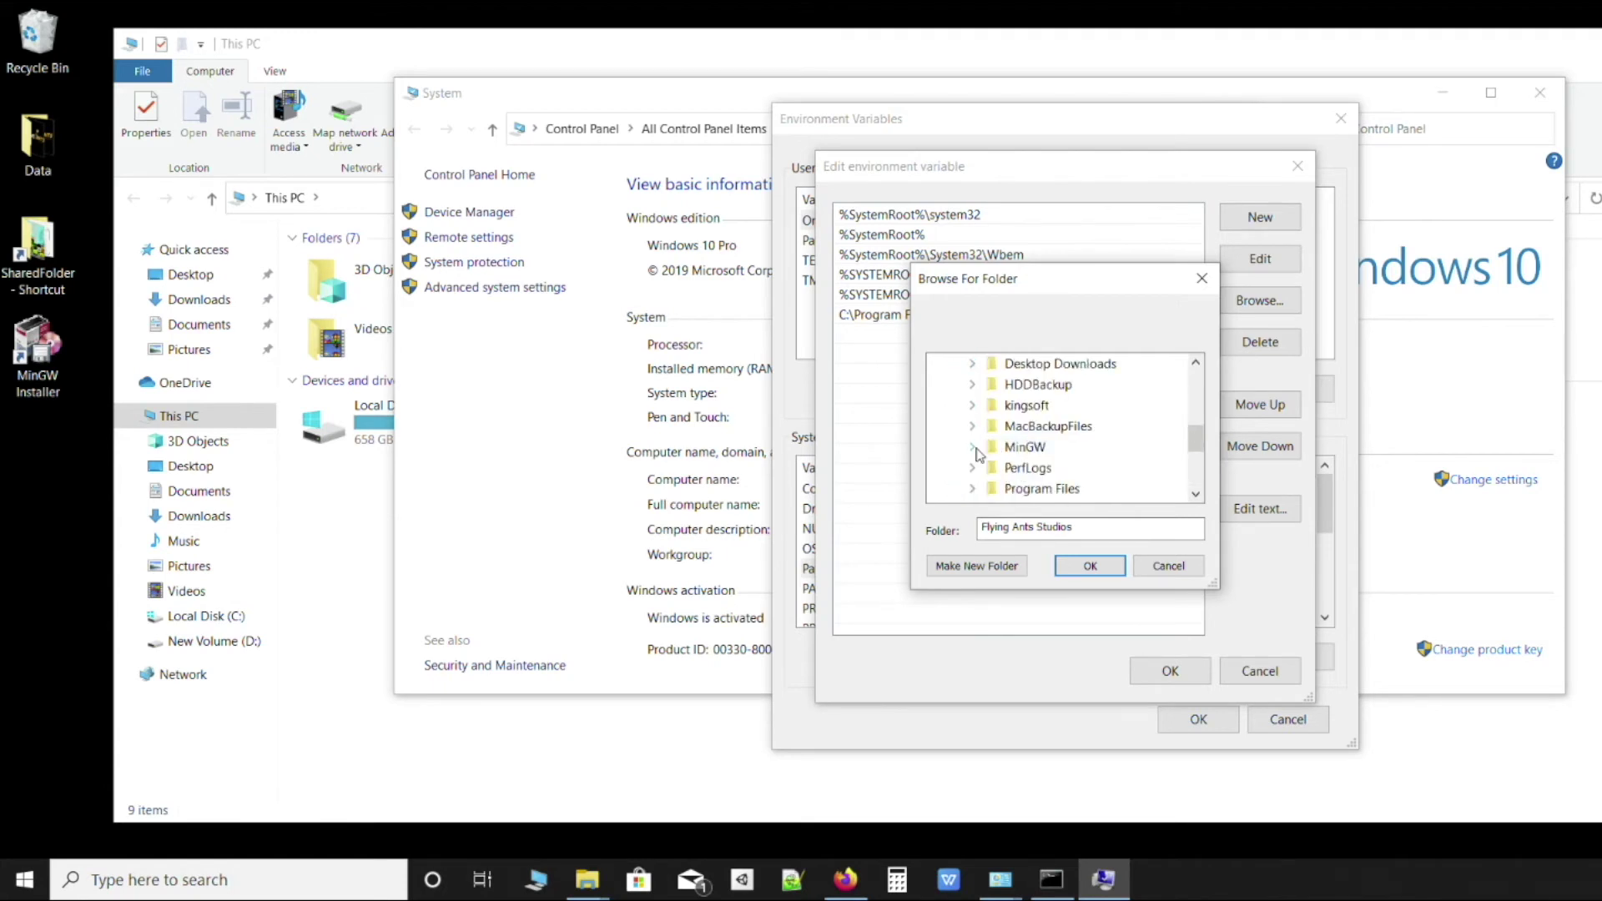
left_click(1025, 389)
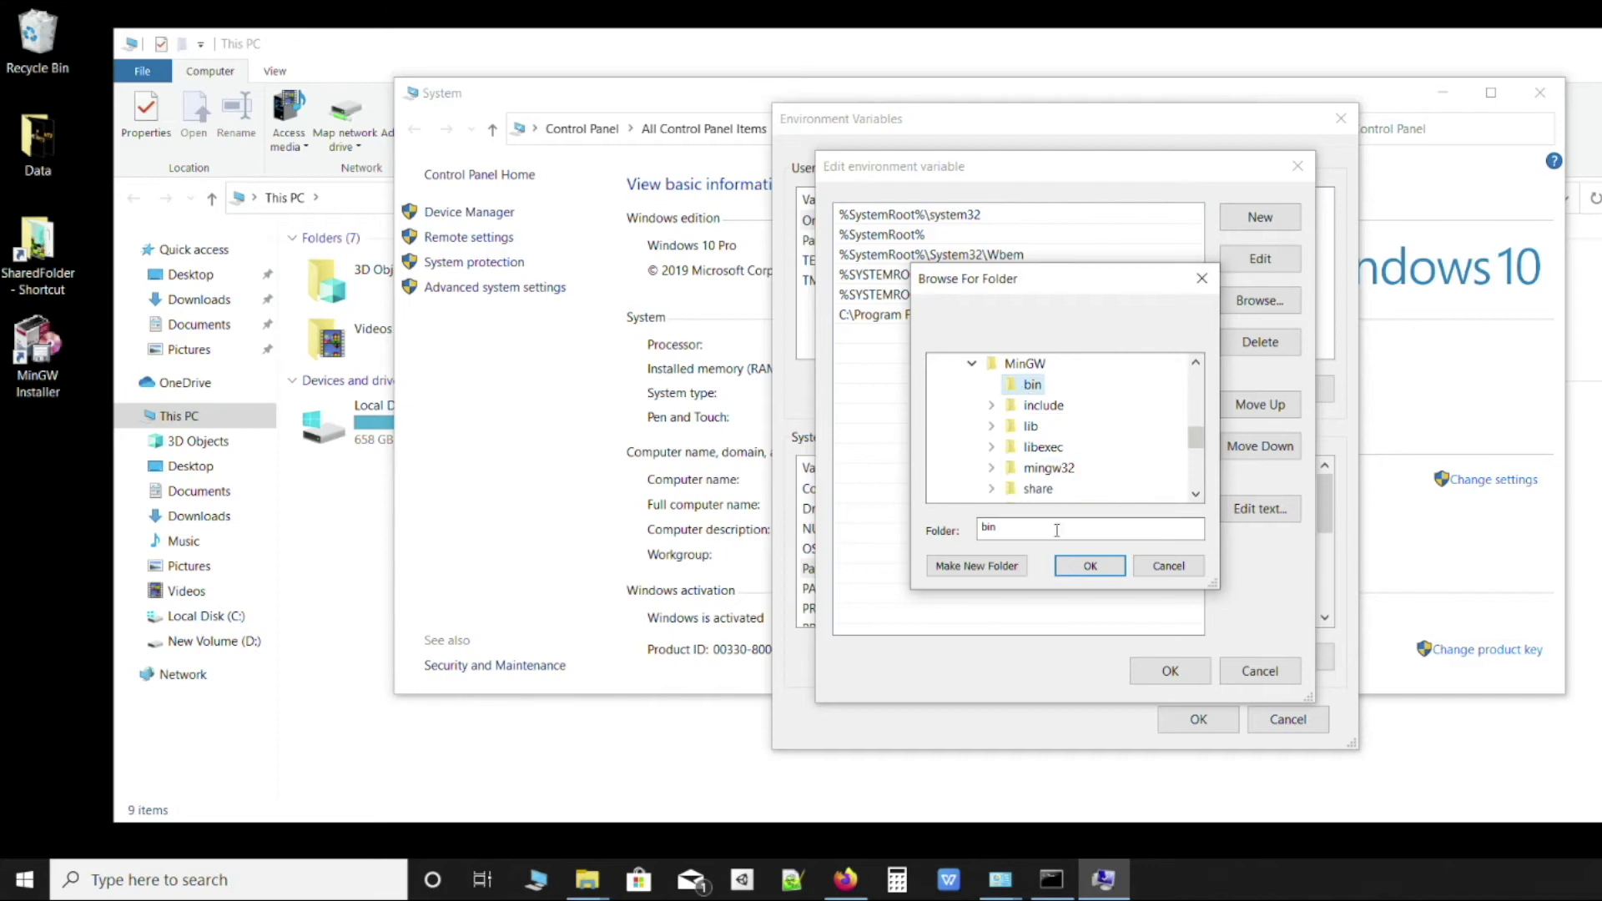
left_click(1087, 566)
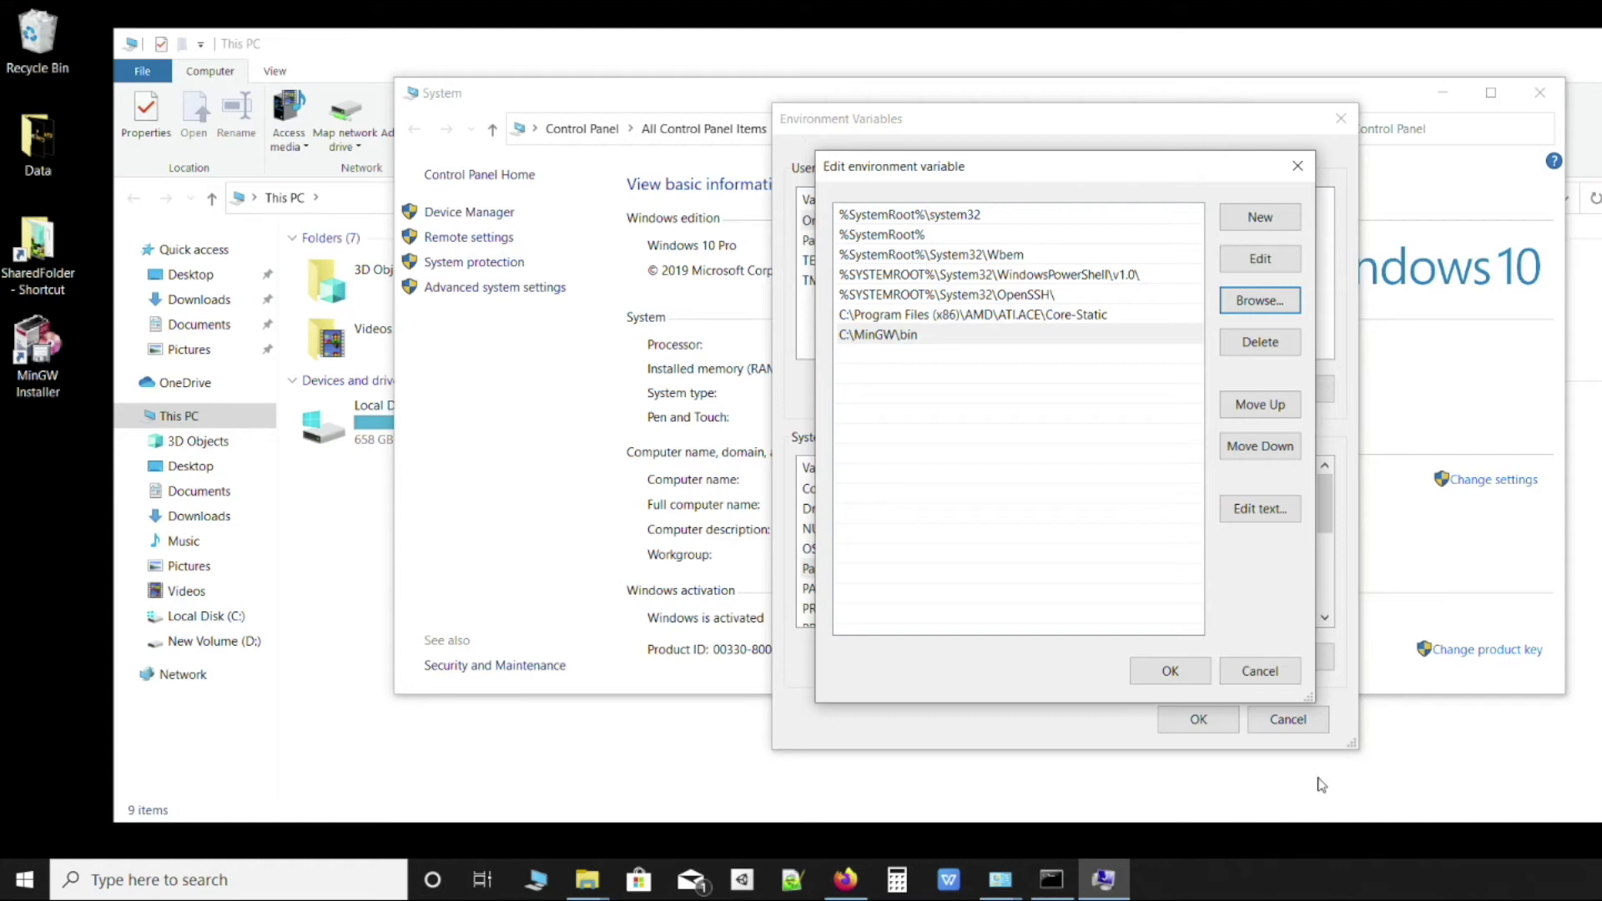
left_click(1168, 670)
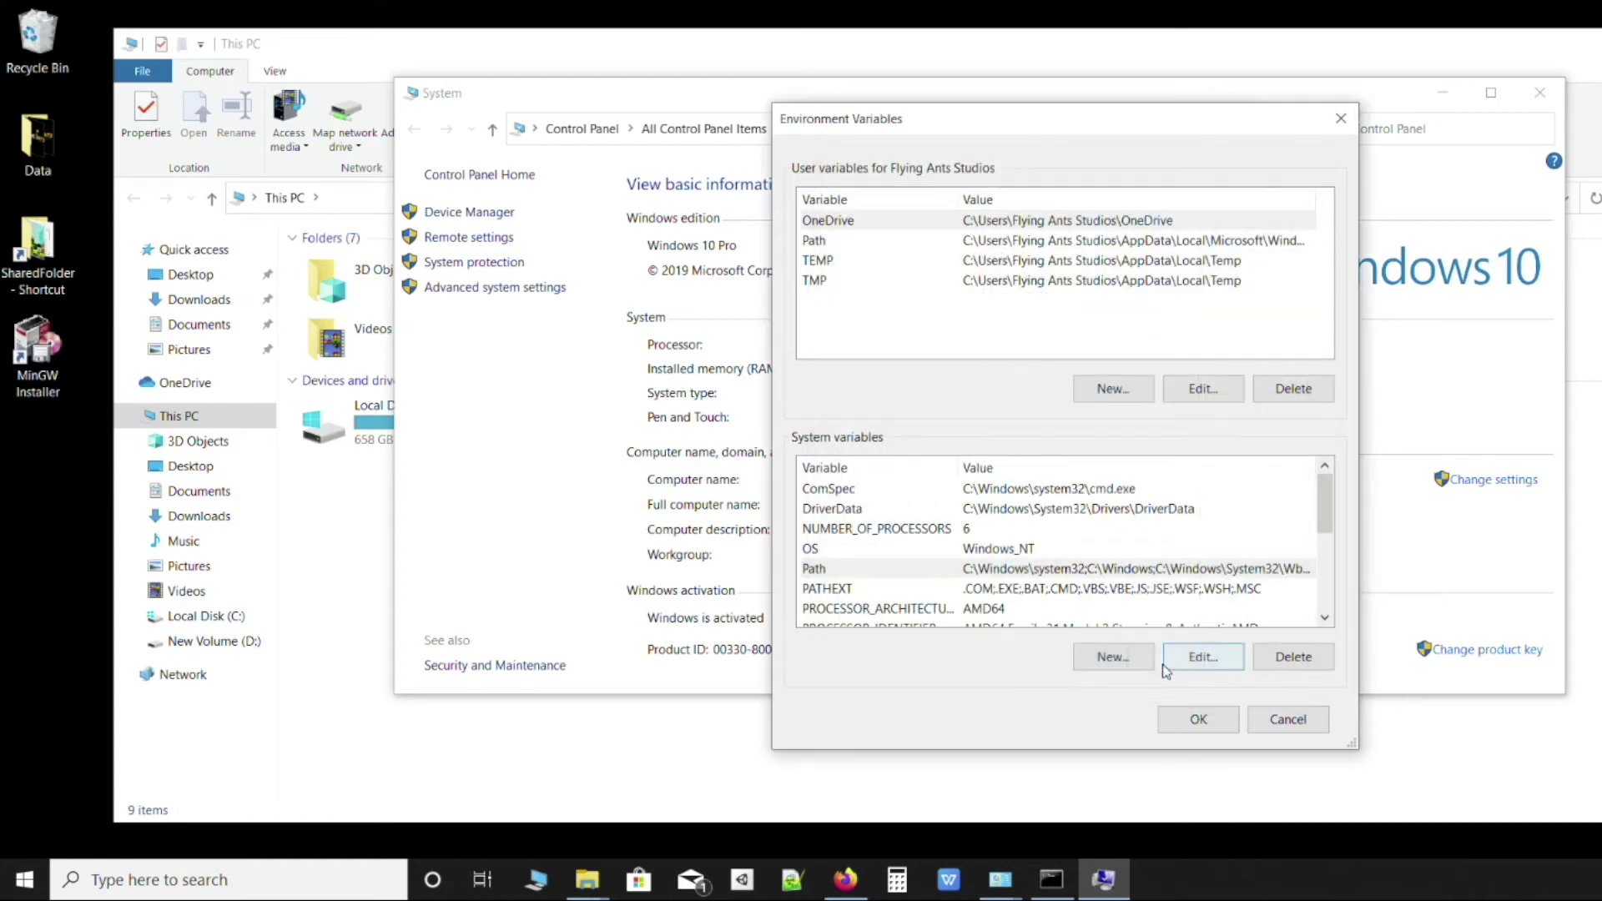
left_click(1185, 710)
Close System Properties and the outdated Command Prompt window.
left_click(1025, 566)
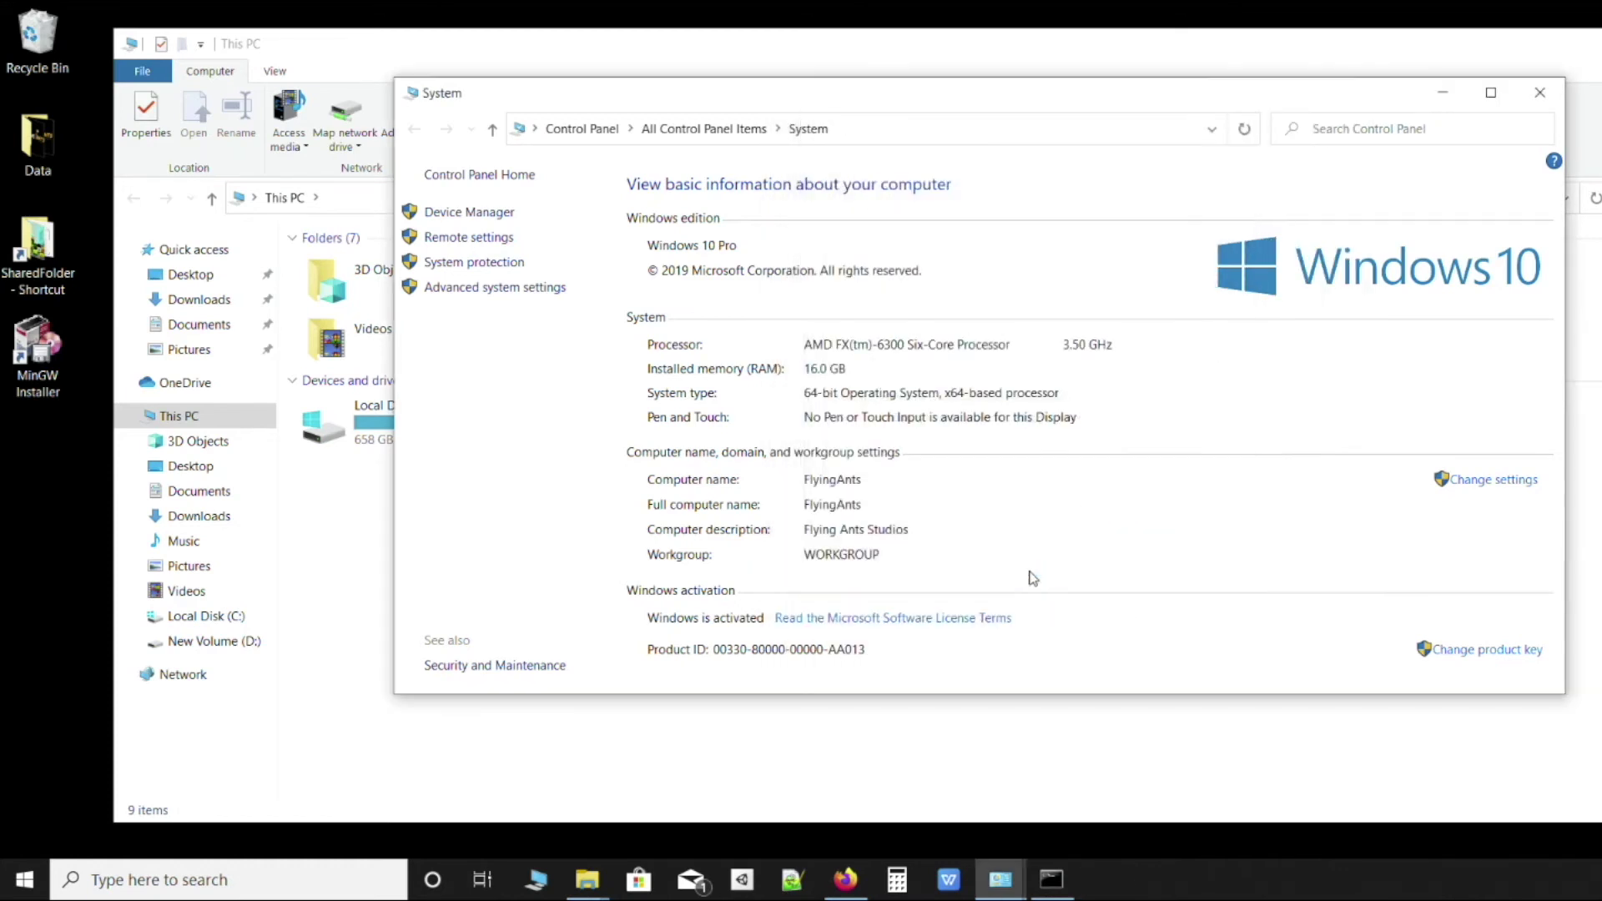
left_click(1052, 880)
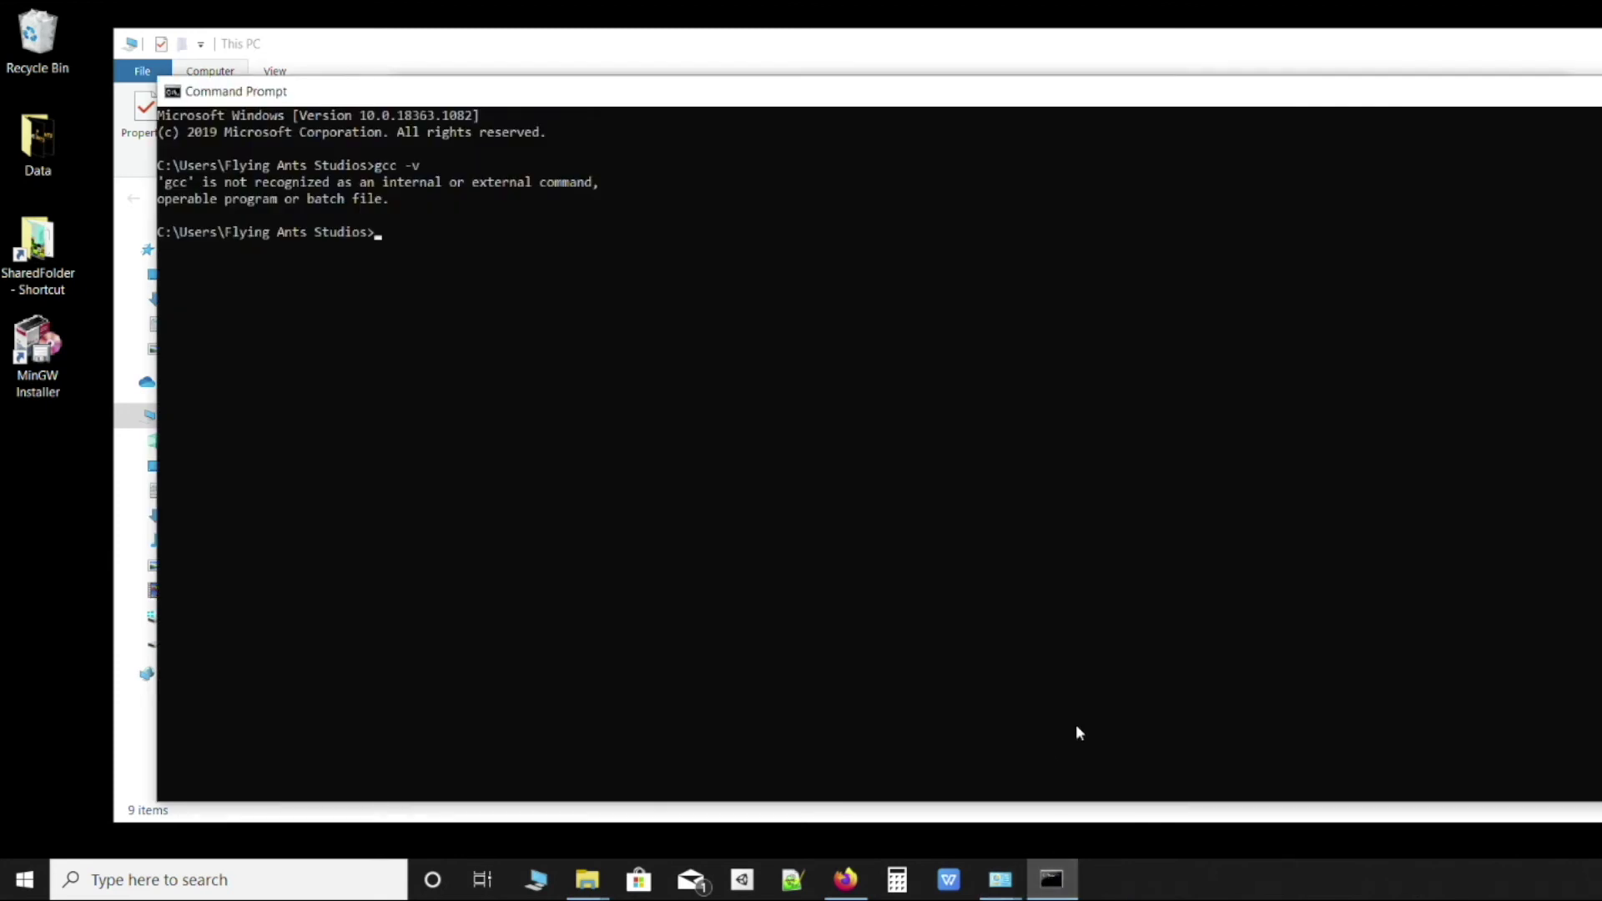
key("alt+F4")
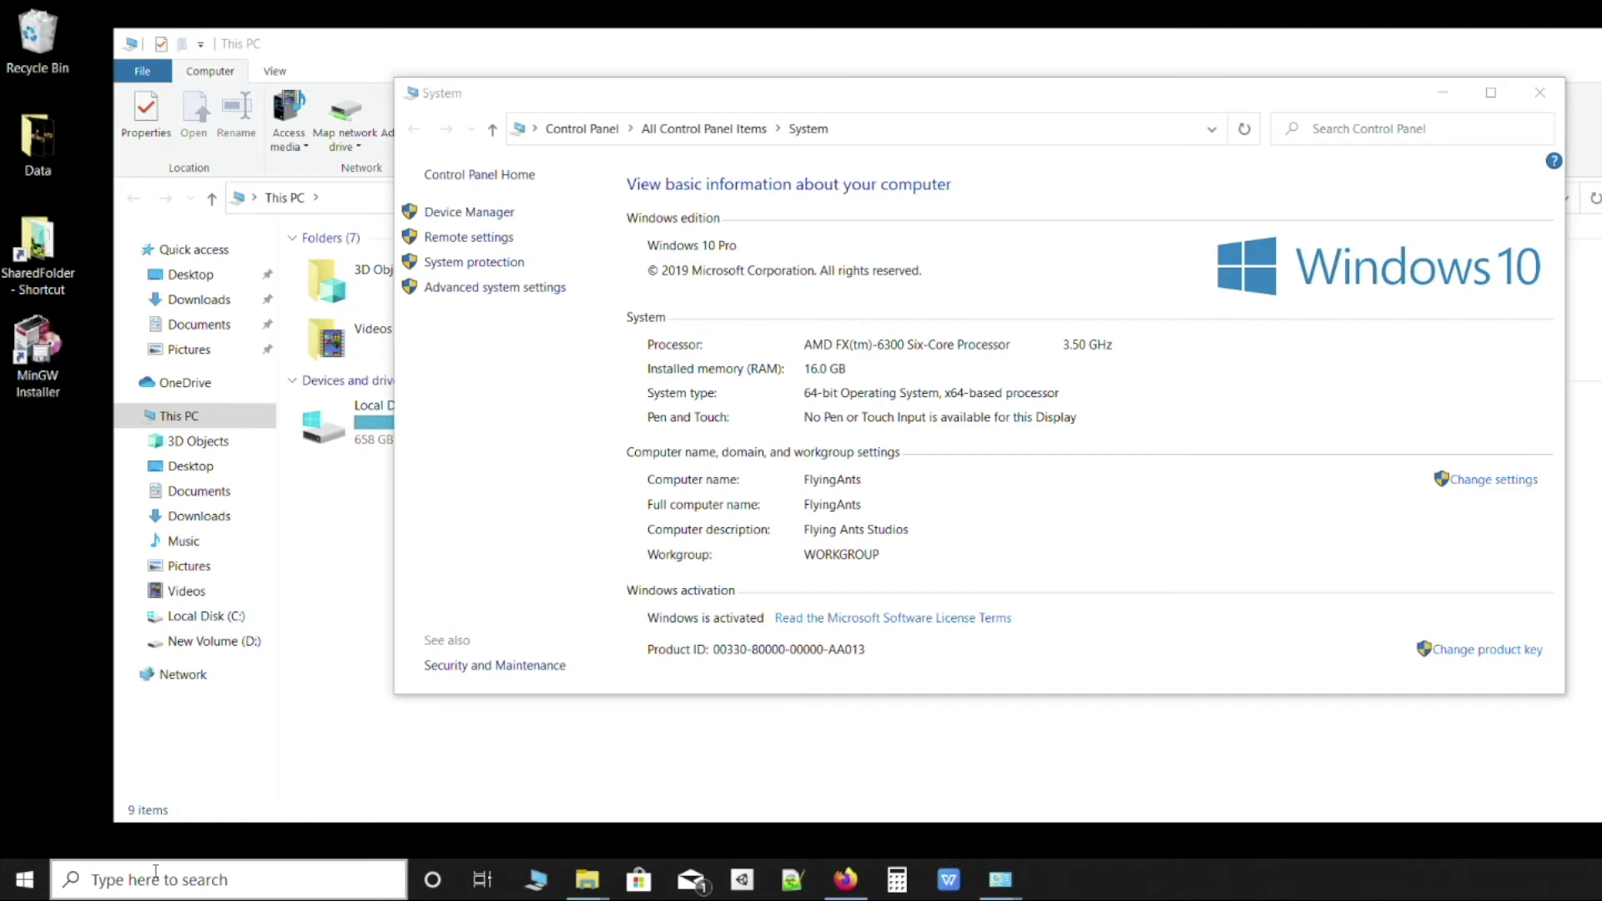
Open a new Command Prompt via a cmd search and run gcc -v, showing gcc version 9.2.0.
left_click(155, 877)
type("cmd")
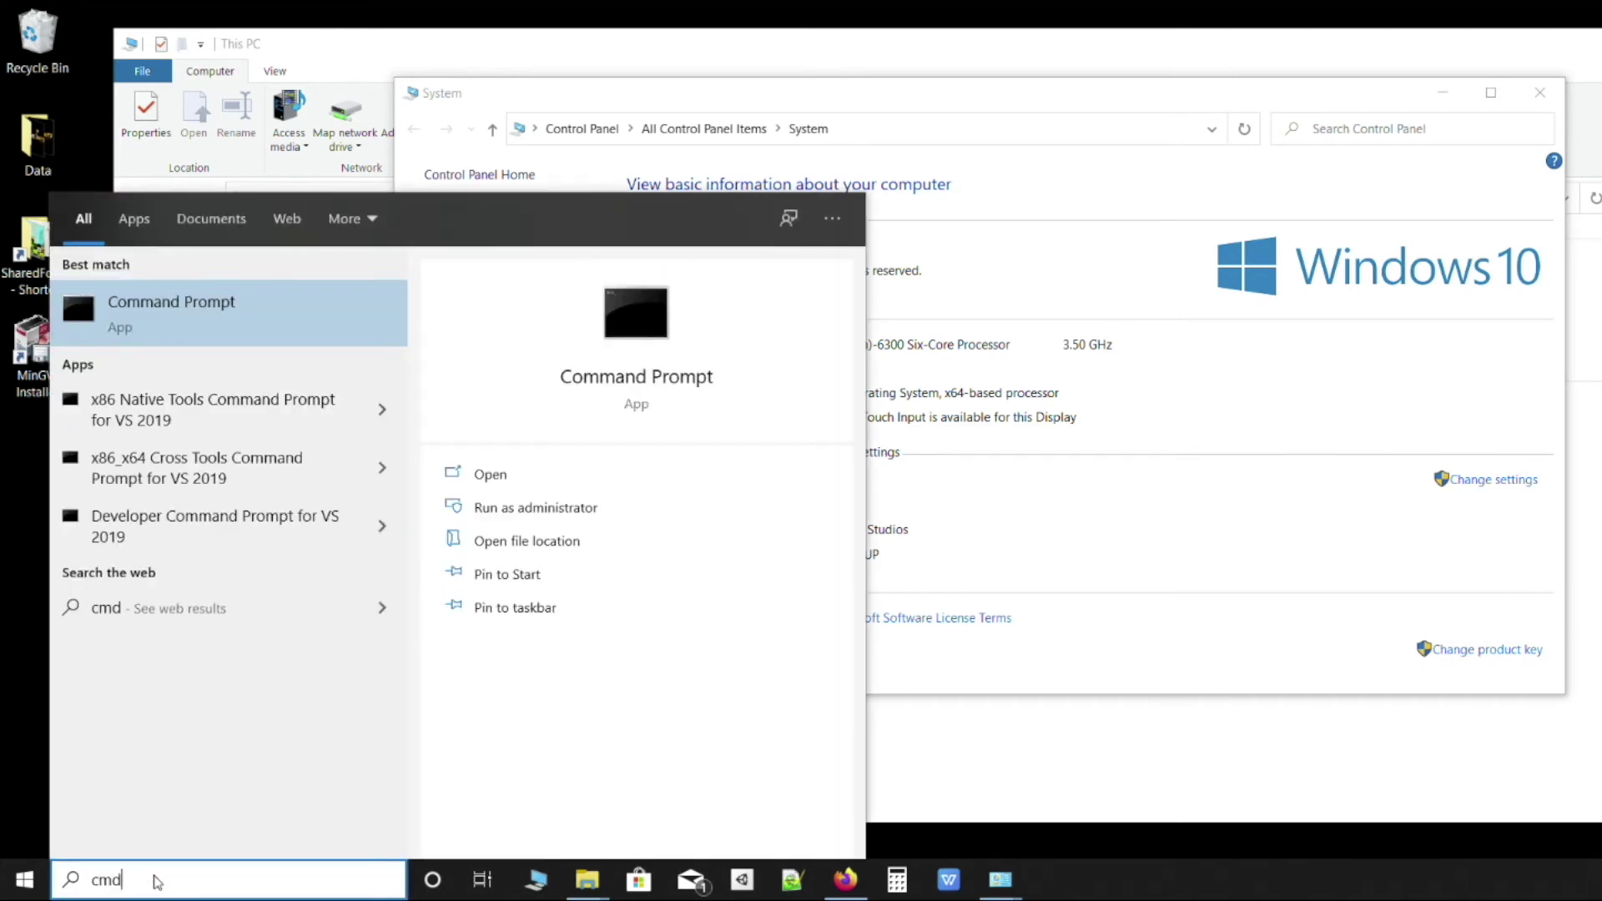
left_click(302, 310)
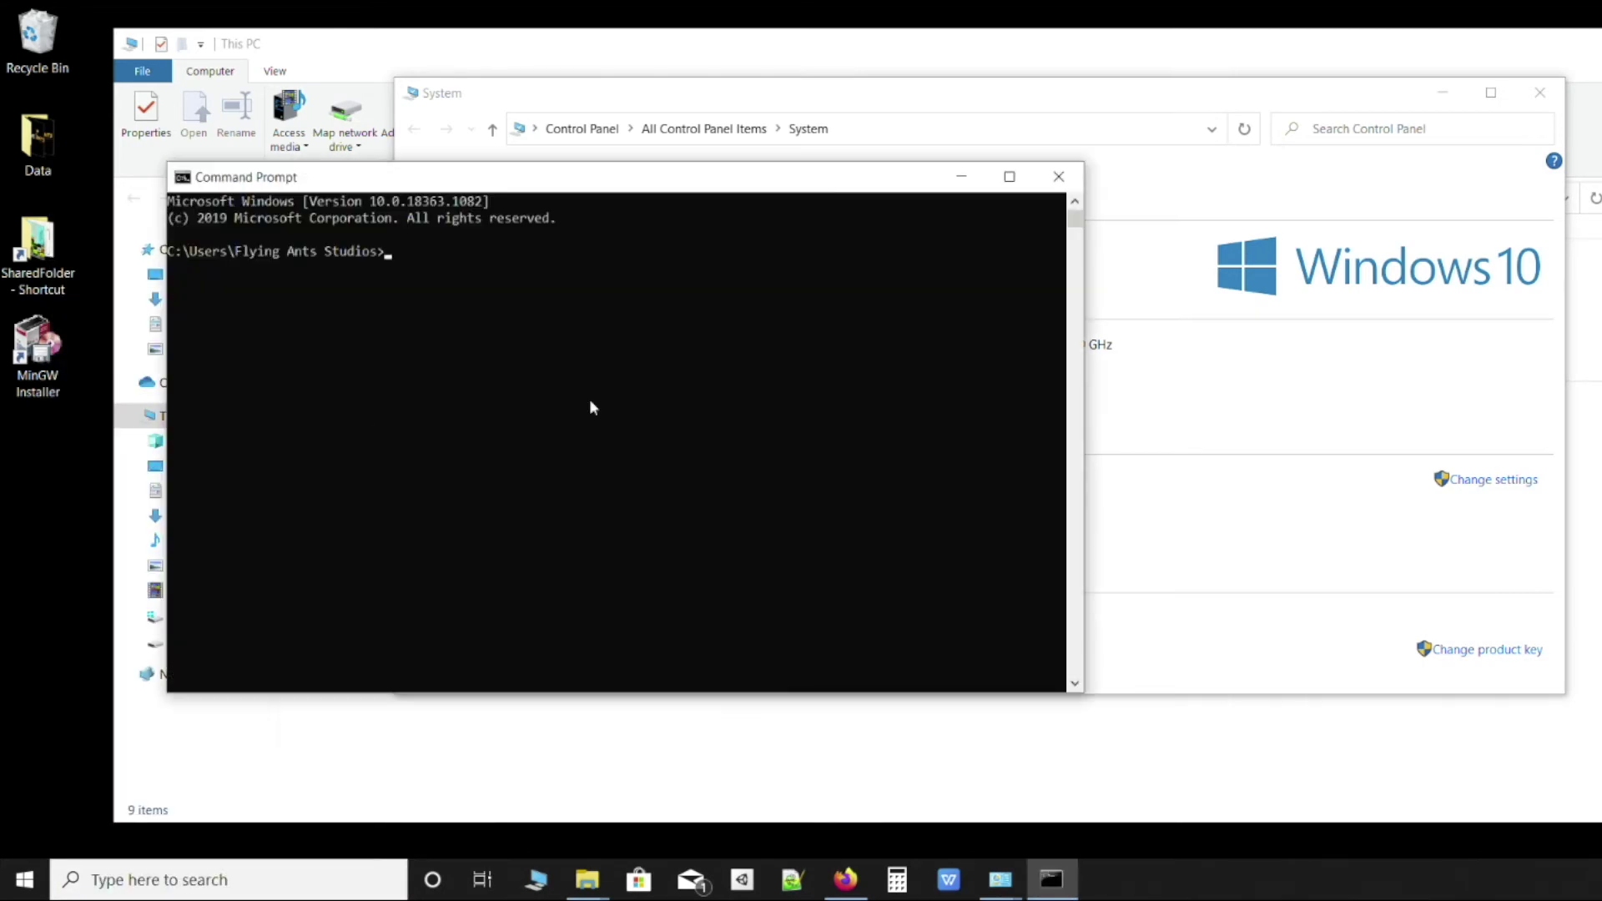
type("gcc")
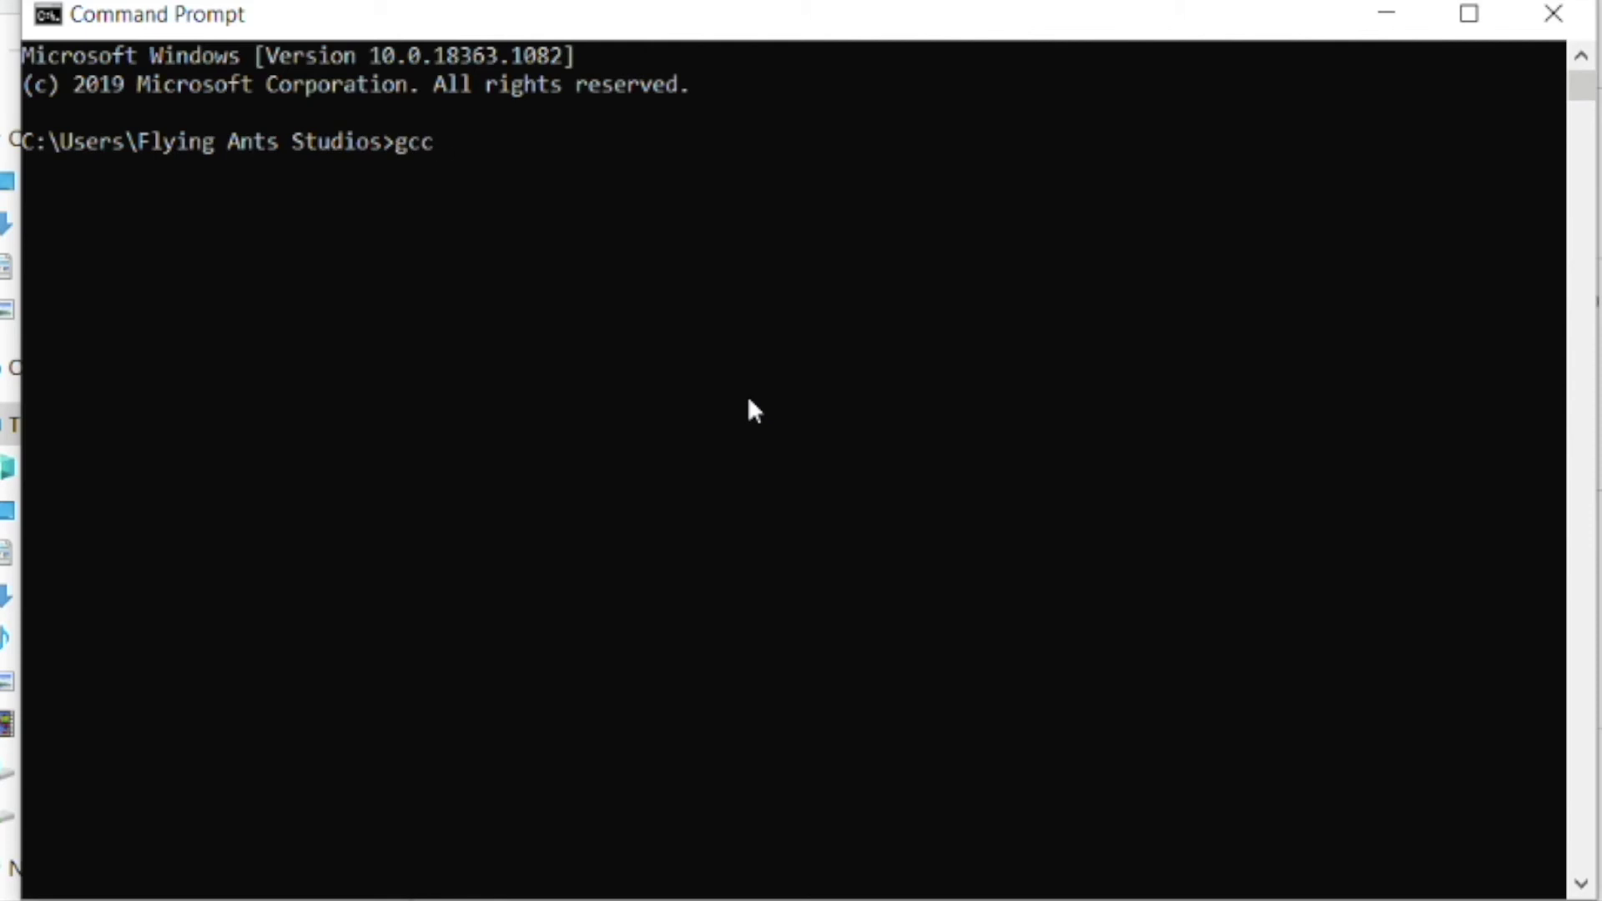
type(" -v")
key("Return")
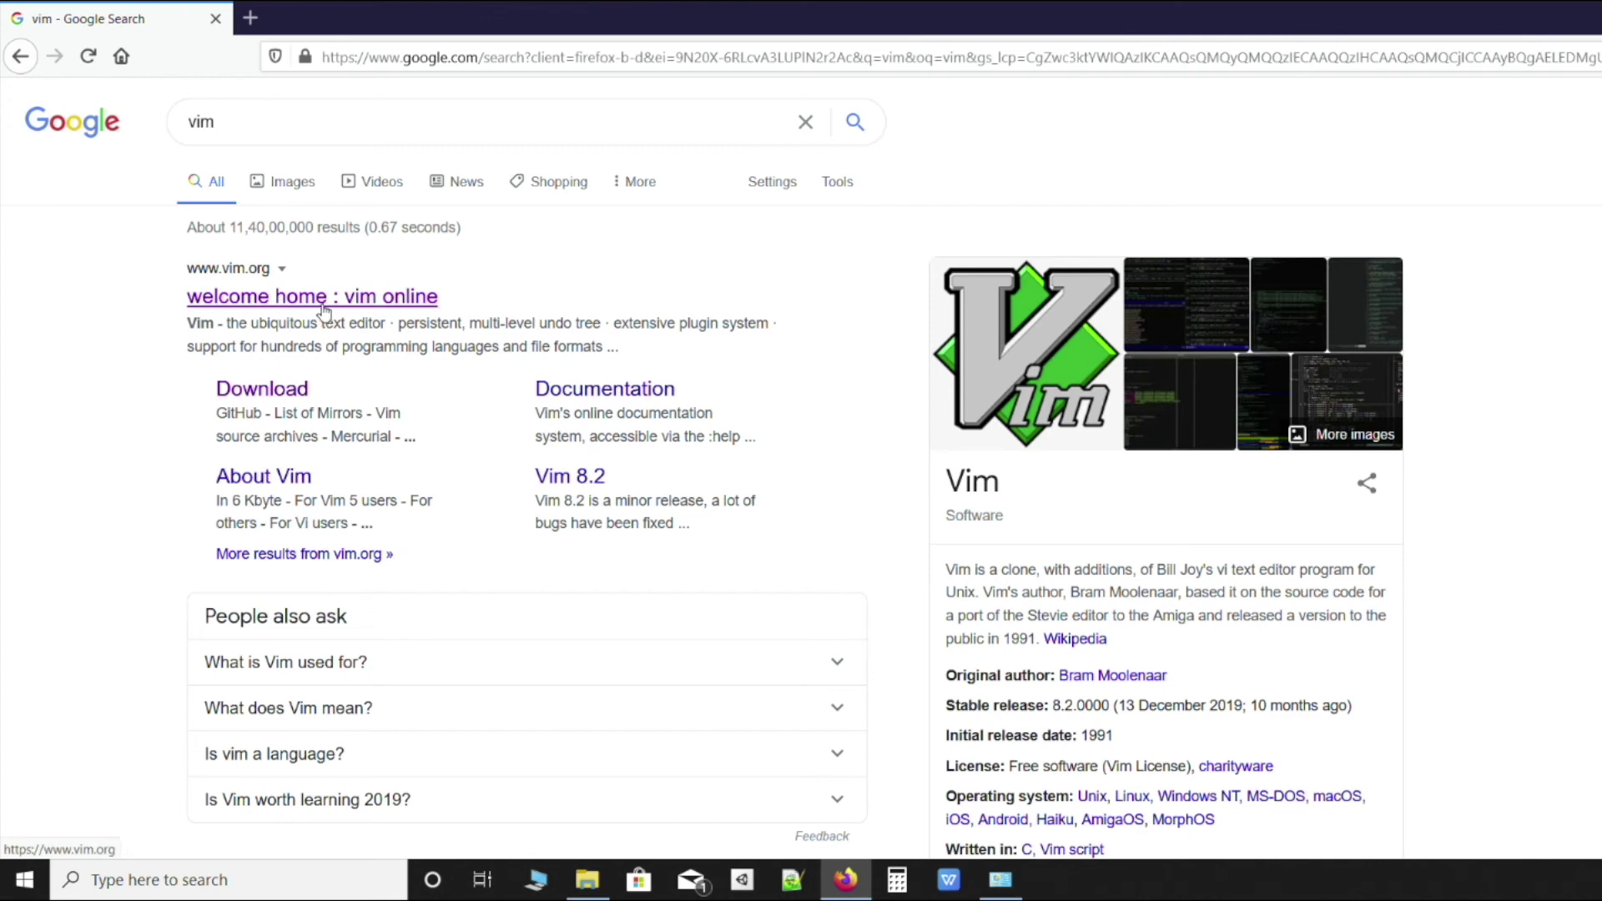
Open the vim.org download page and save the self-installing gvim82.exe (8.8 MB) installer.
left_click(280, 391)
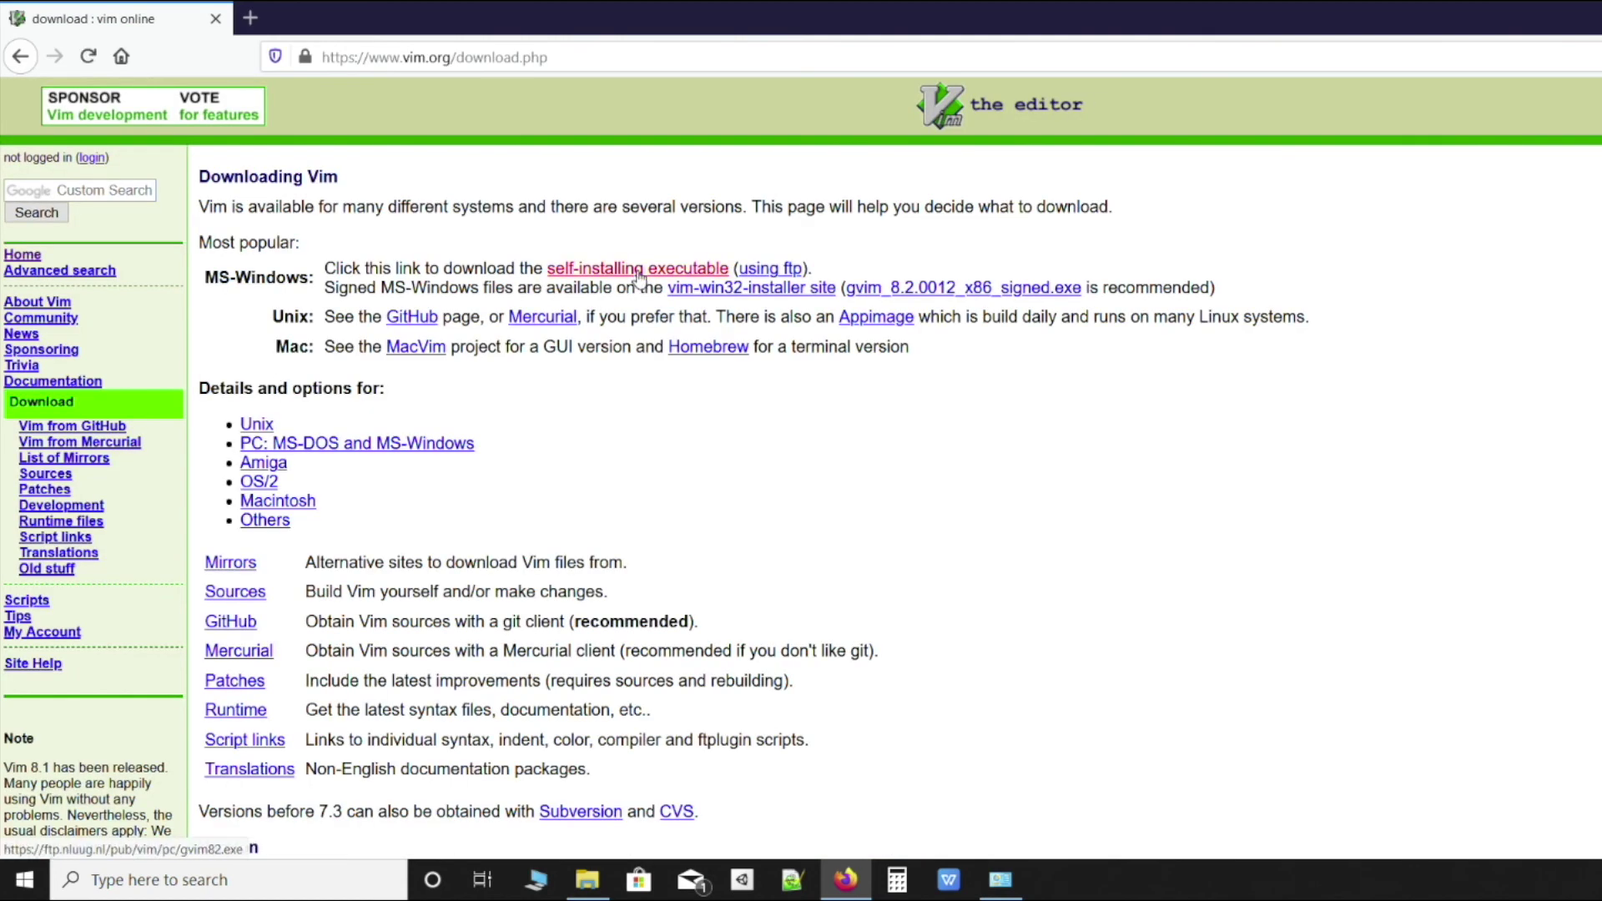
left_click(639, 270)
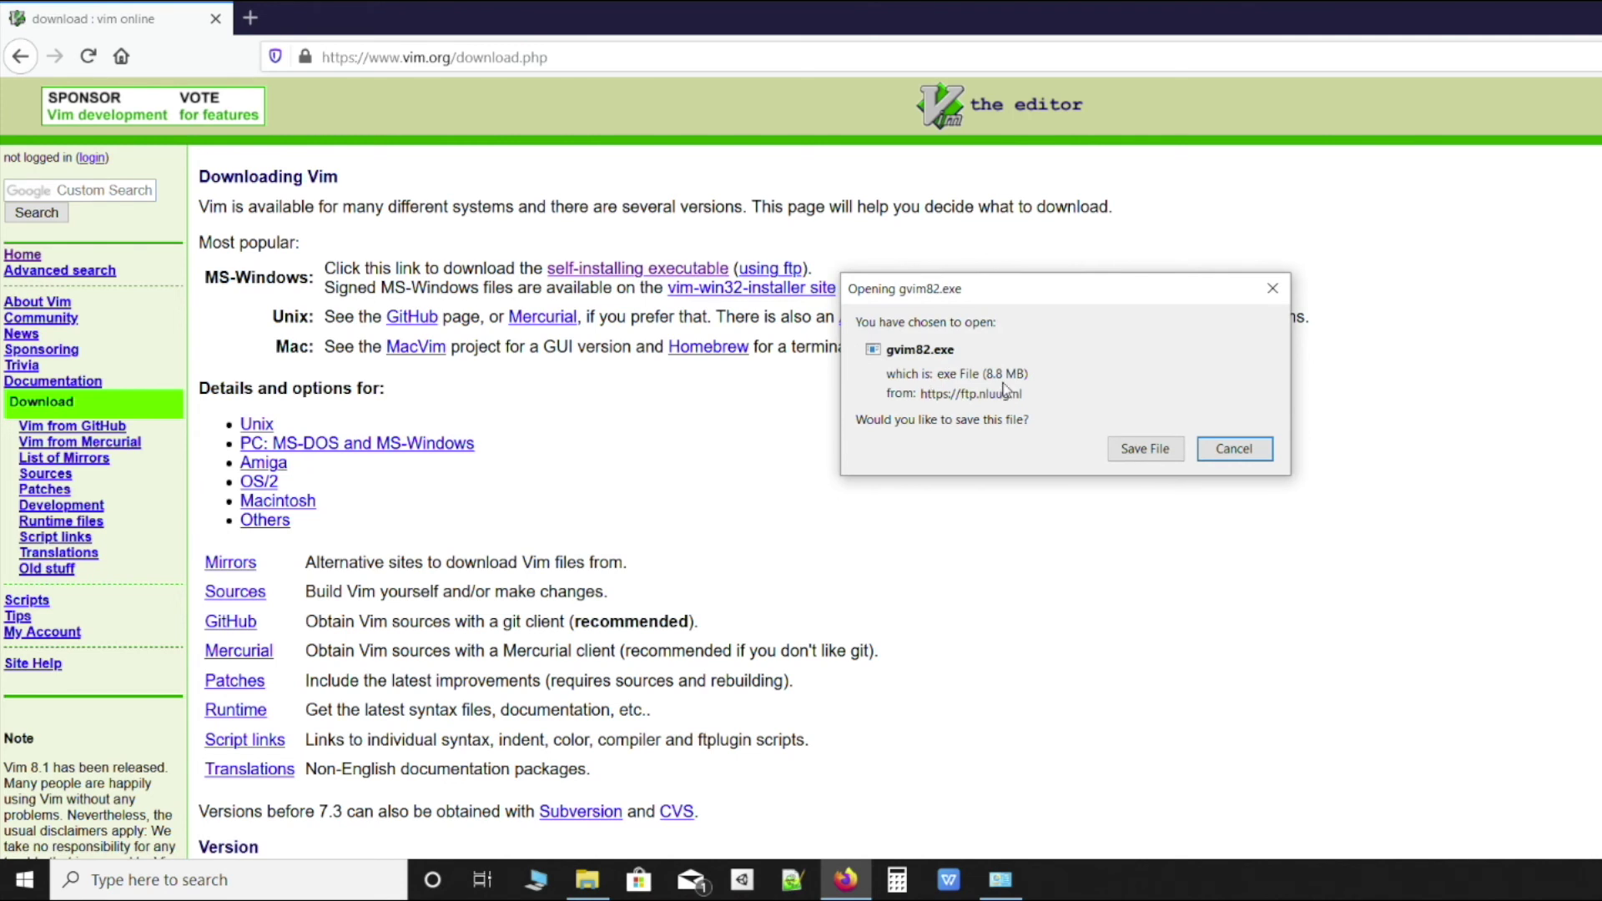
left_click(1128, 450)
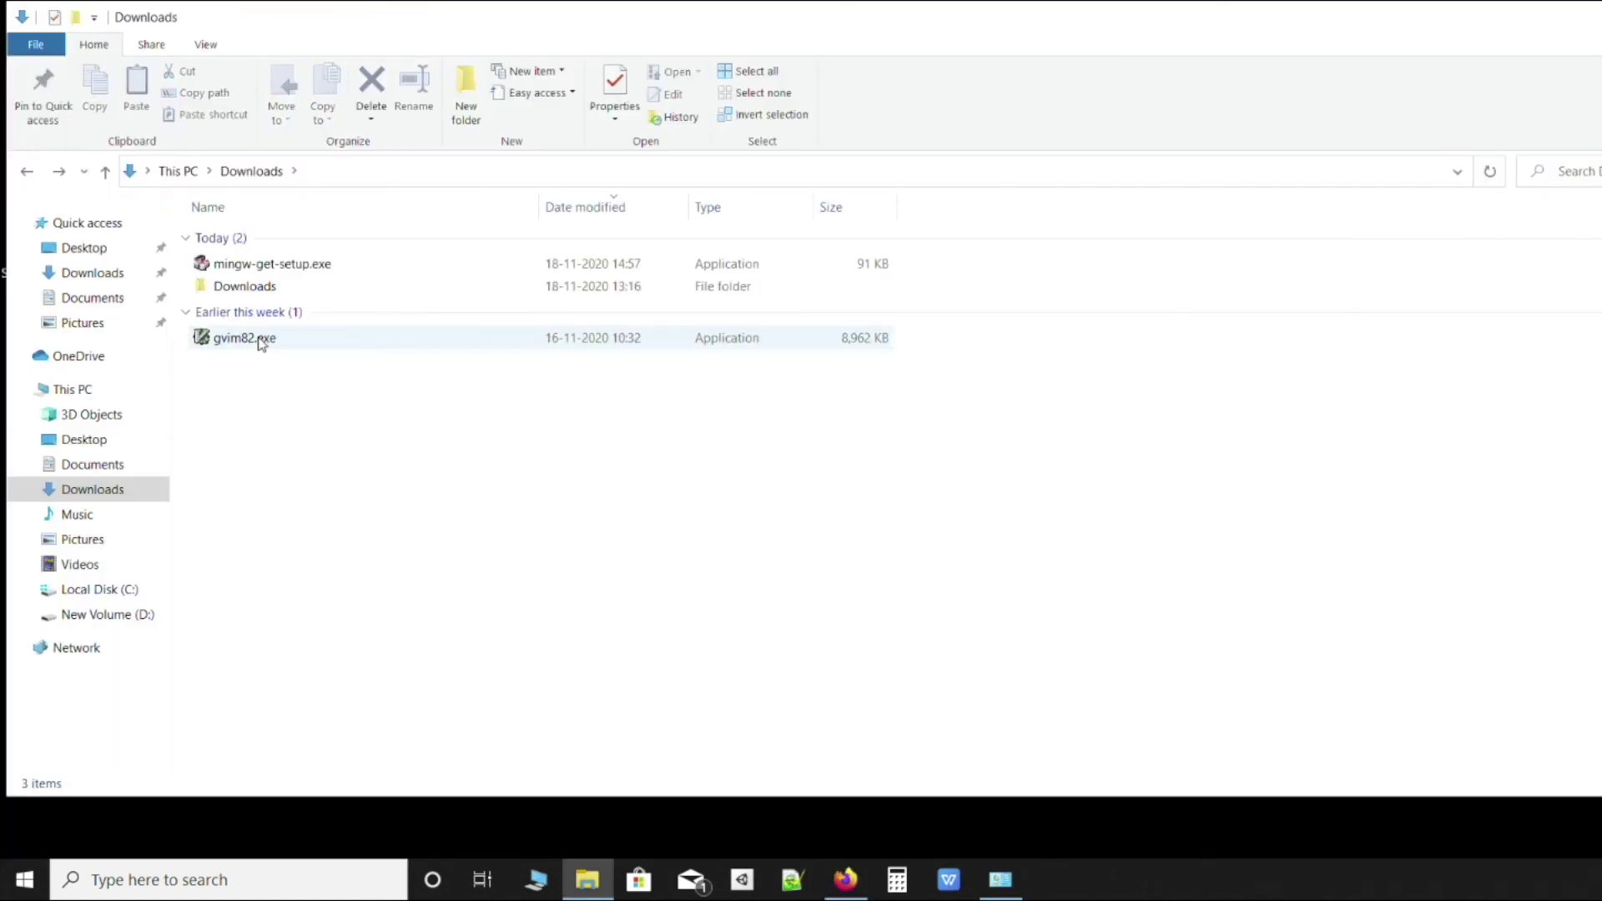
Launch the gvim82.exe installer and accept the Vim license agreement.
left_click(261, 342)
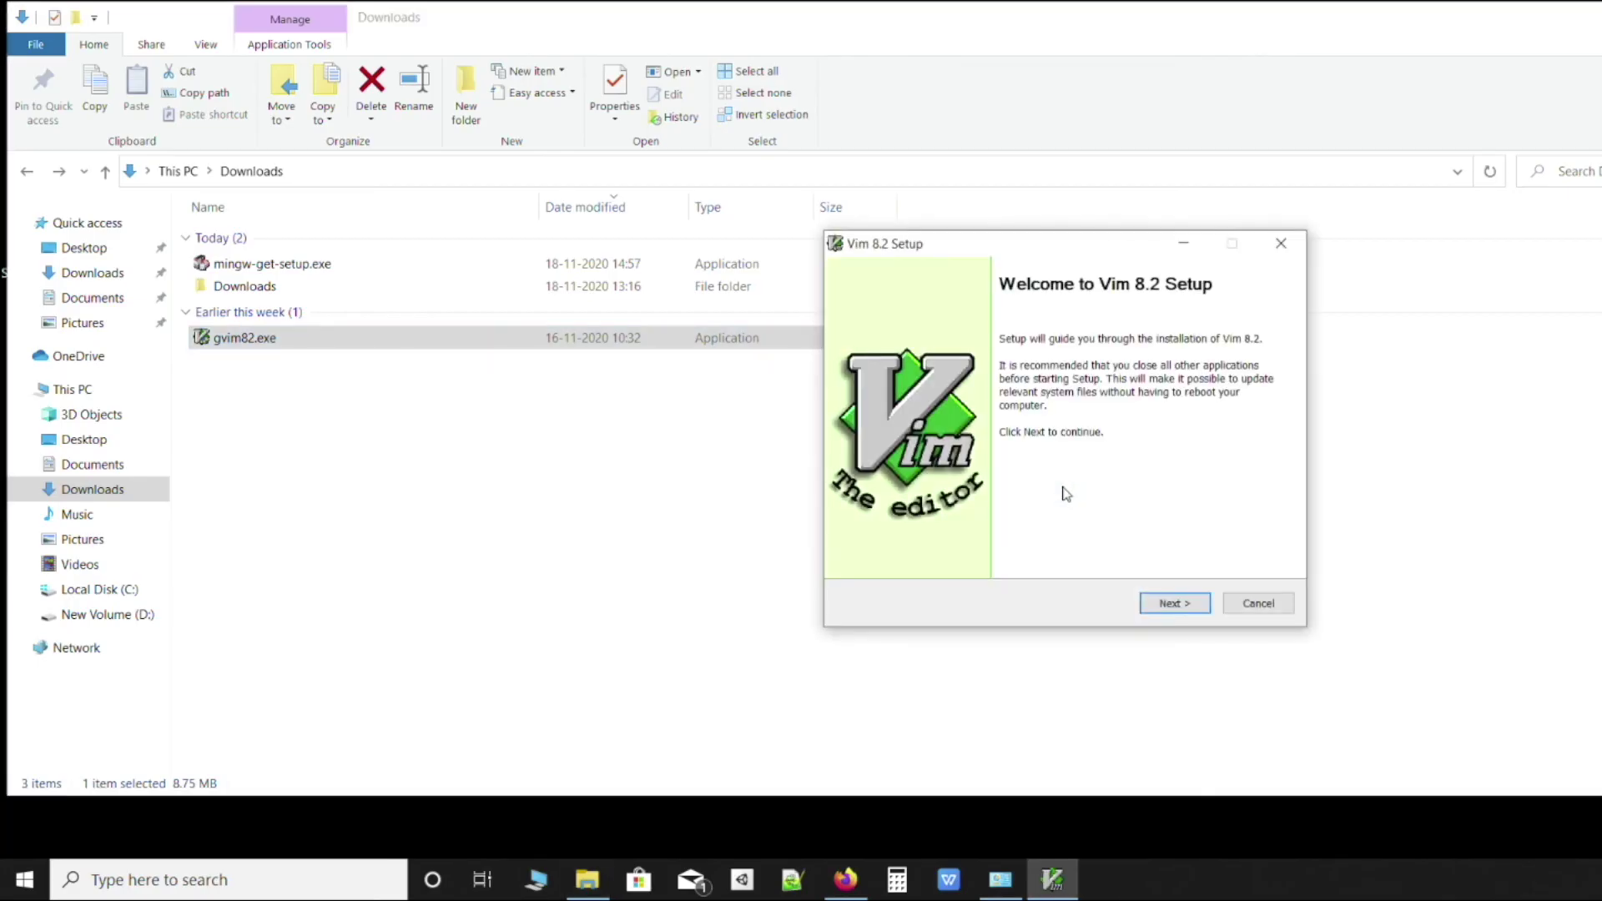
left_click(1169, 604)
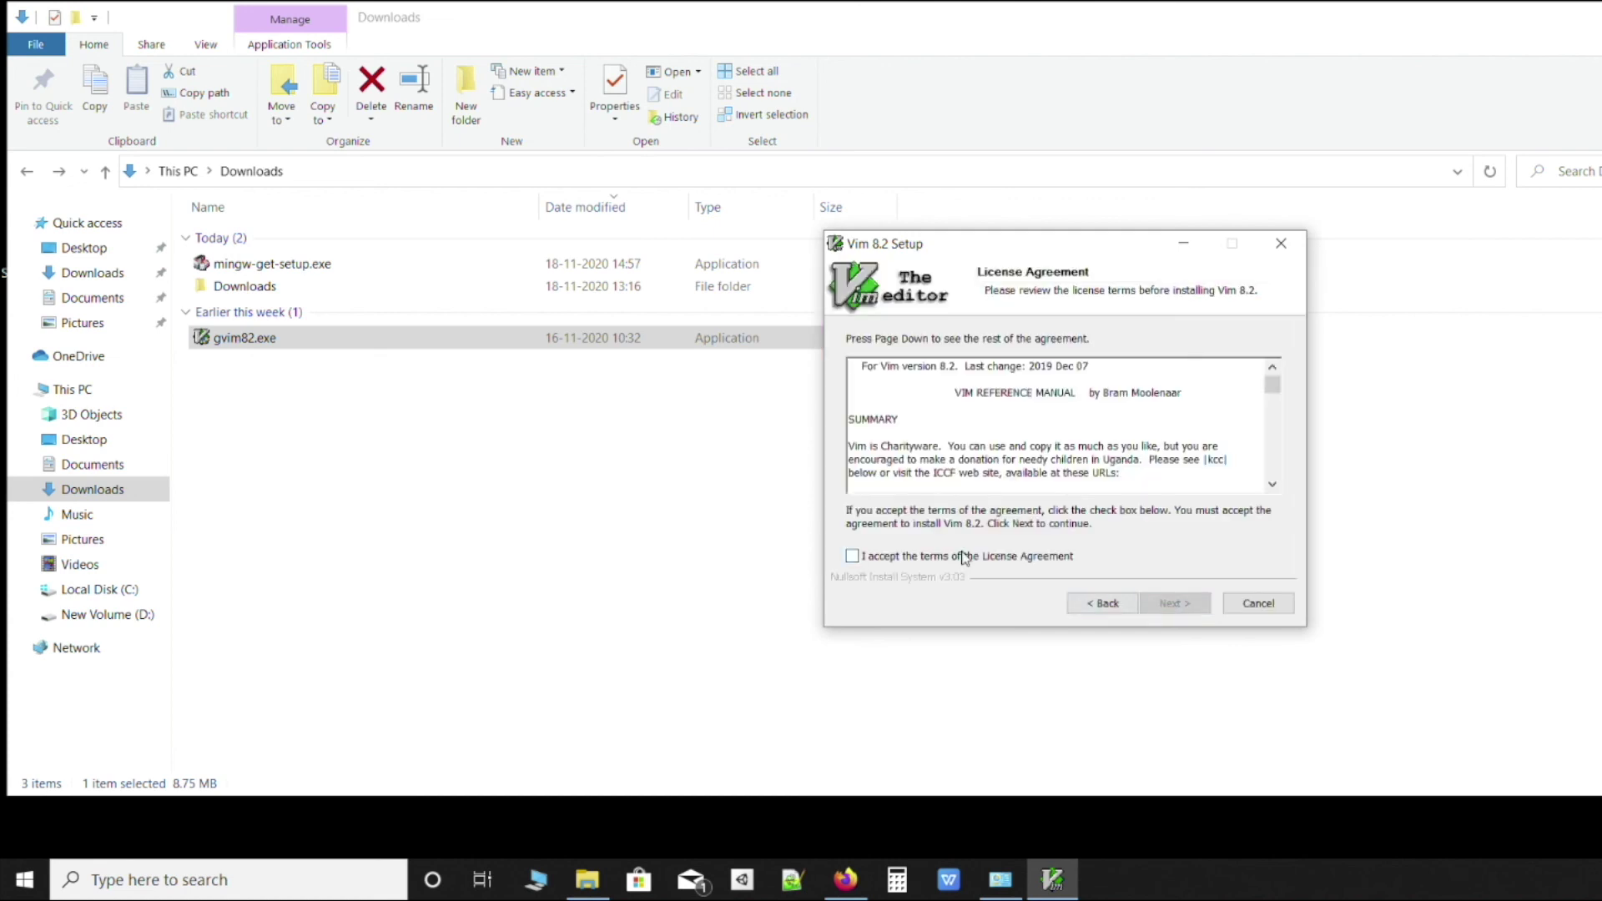
left_click(959, 555)
left_click(1196, 610)
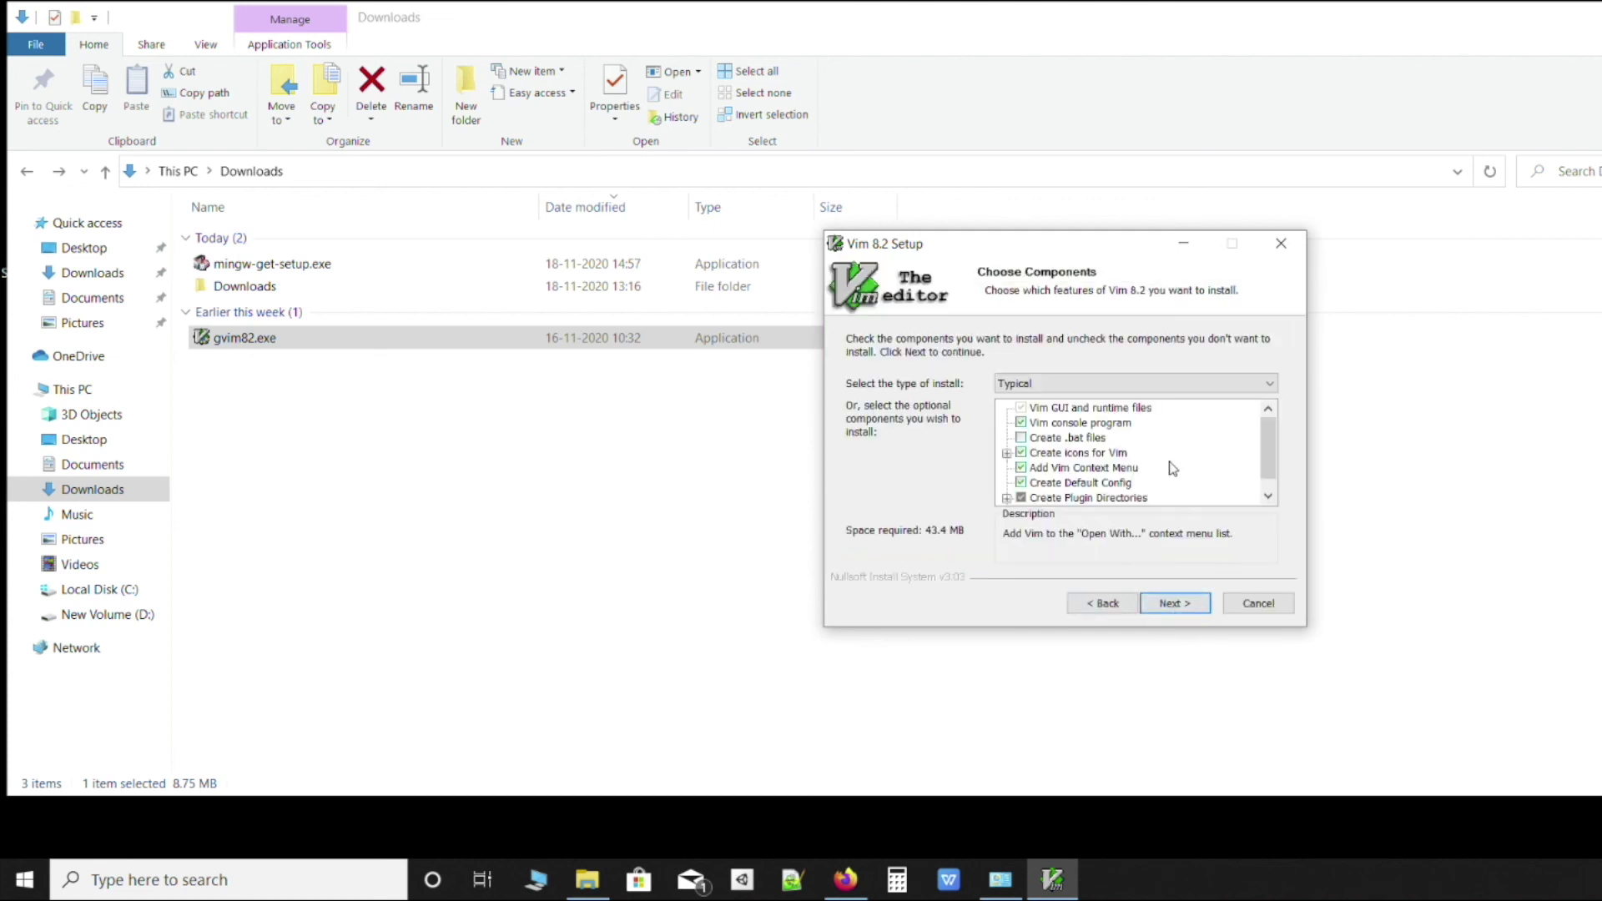
Install Vim 8.2 with Typical components and default _vimrc settings into C:\Program Files (x86)\Vim.
scroll(1178, 467, "up", 1)
scroll(1180, 467, "down", 1)
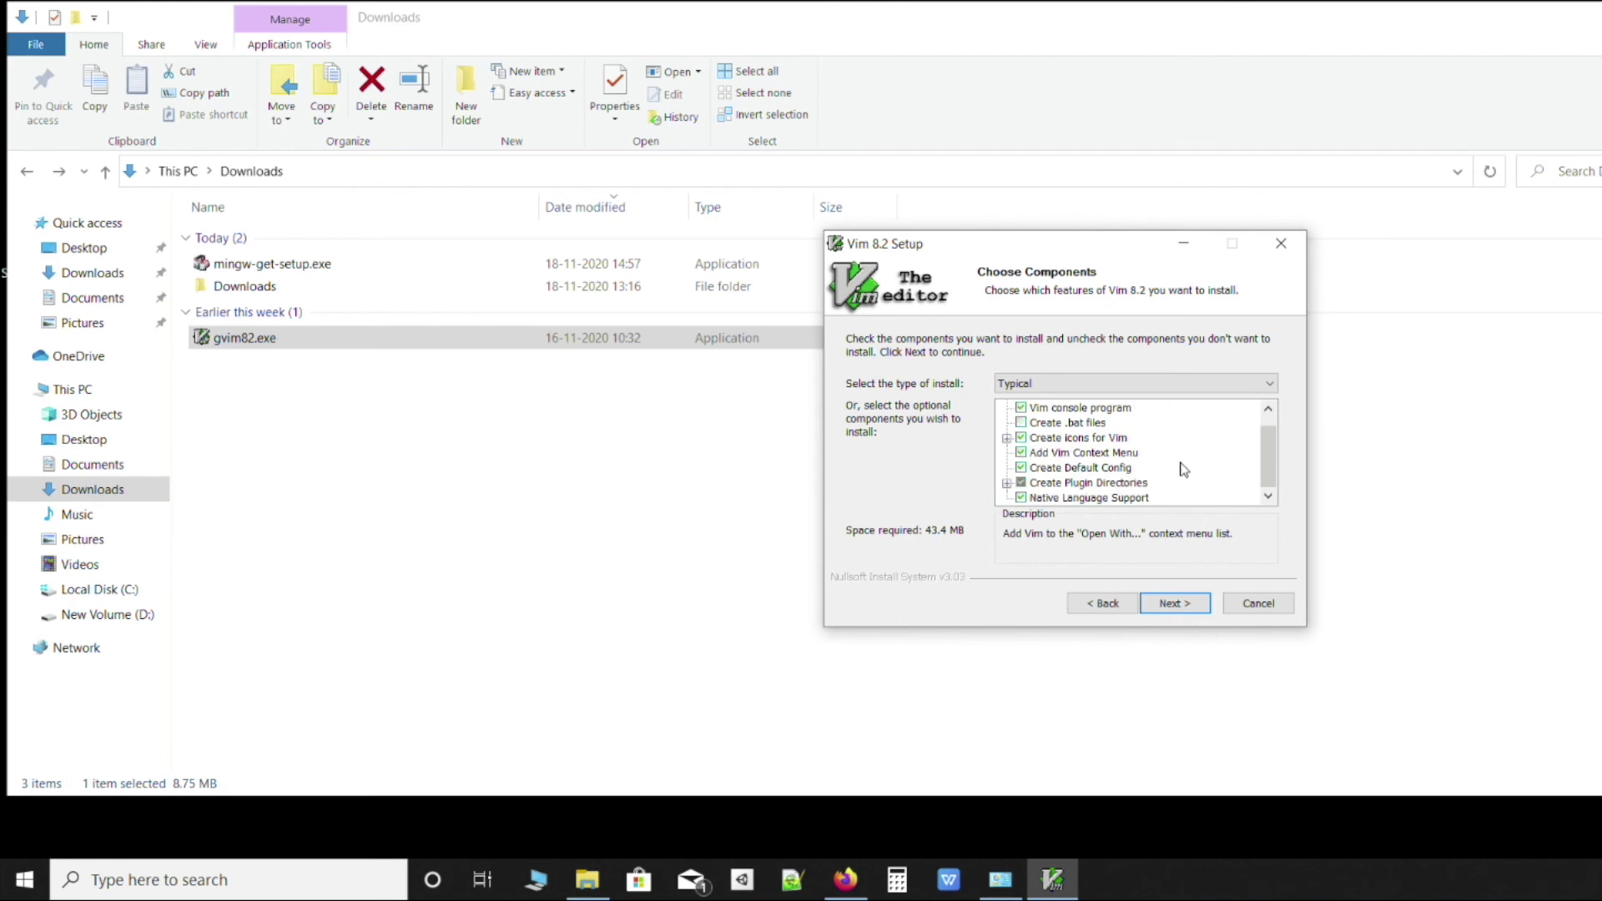
scroll(1184, 470, "up", 1)
left_click(1176, 604)
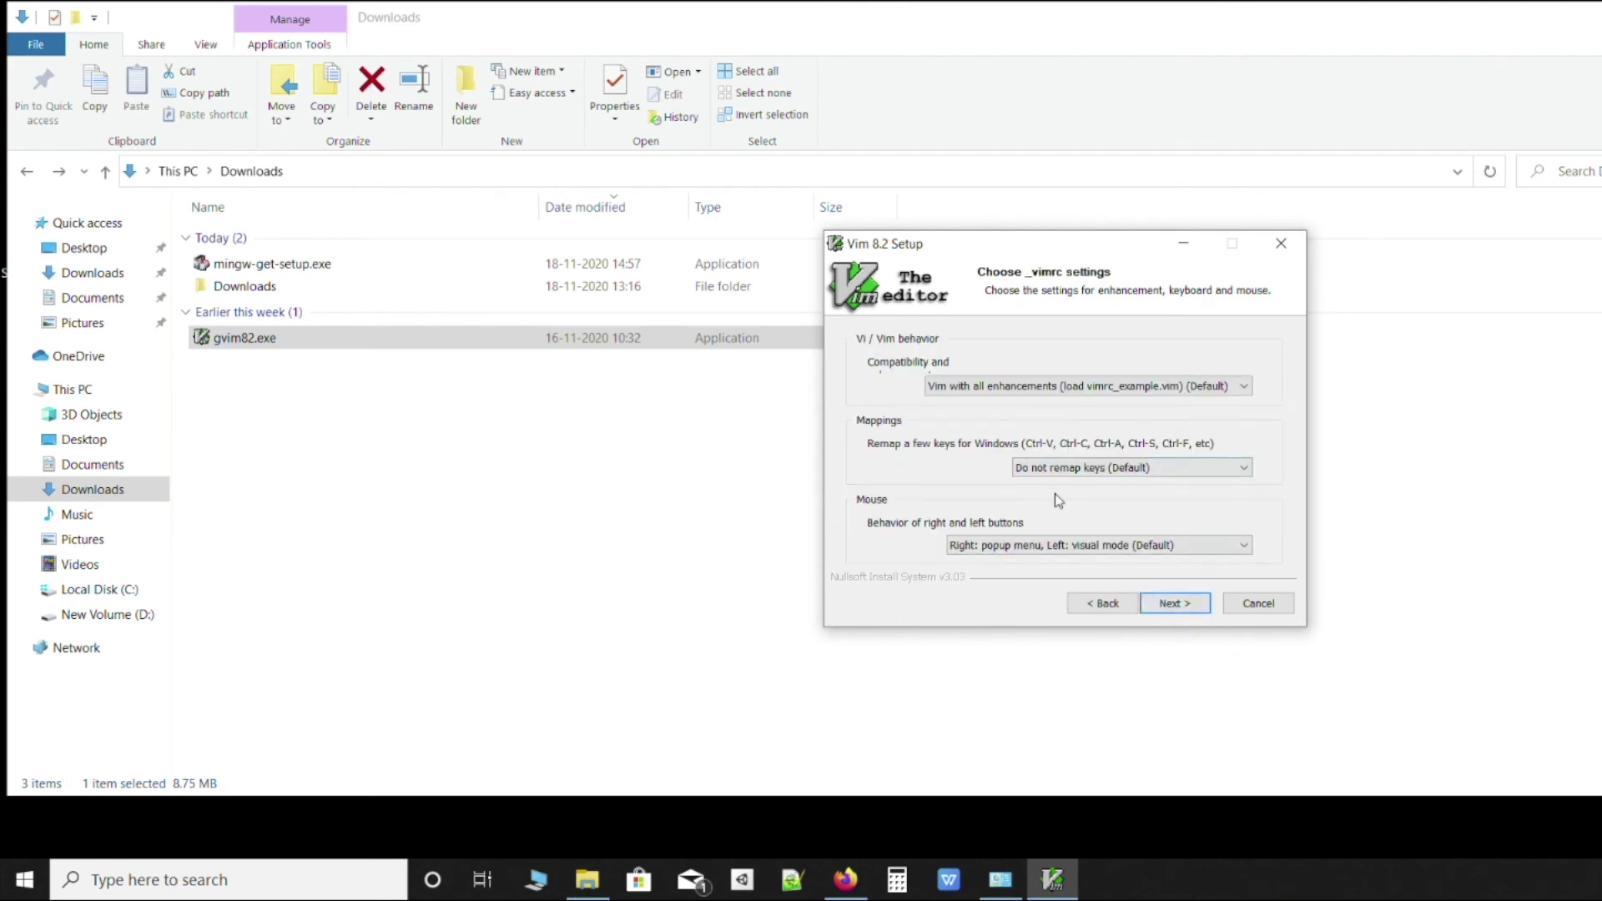
left_click(1176, 616)
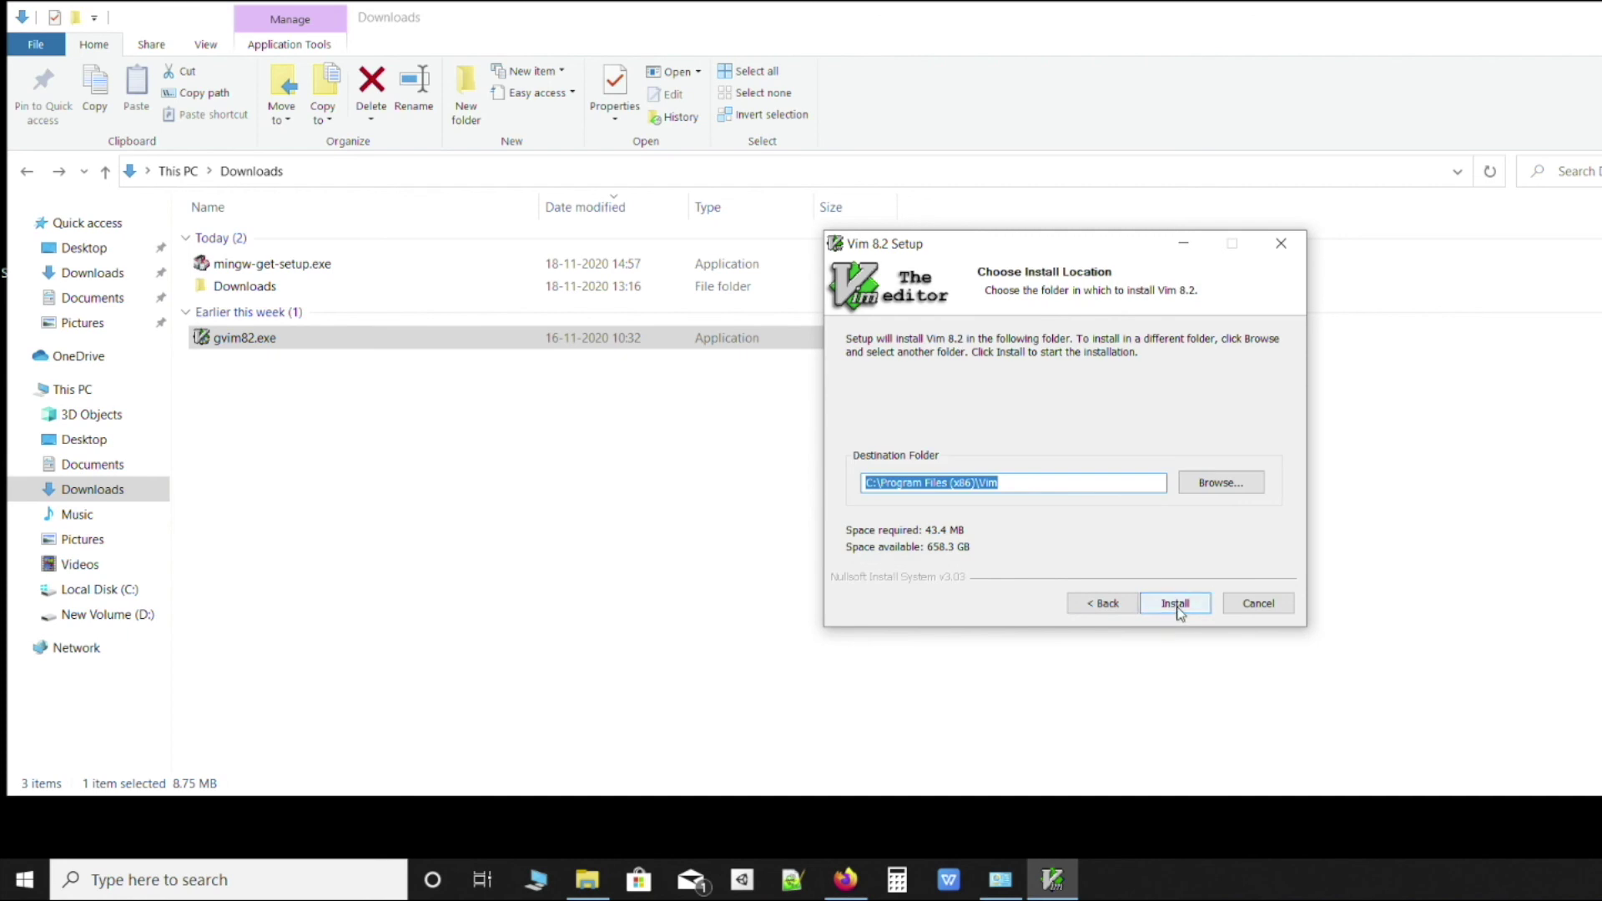
left_click(1178, 607)
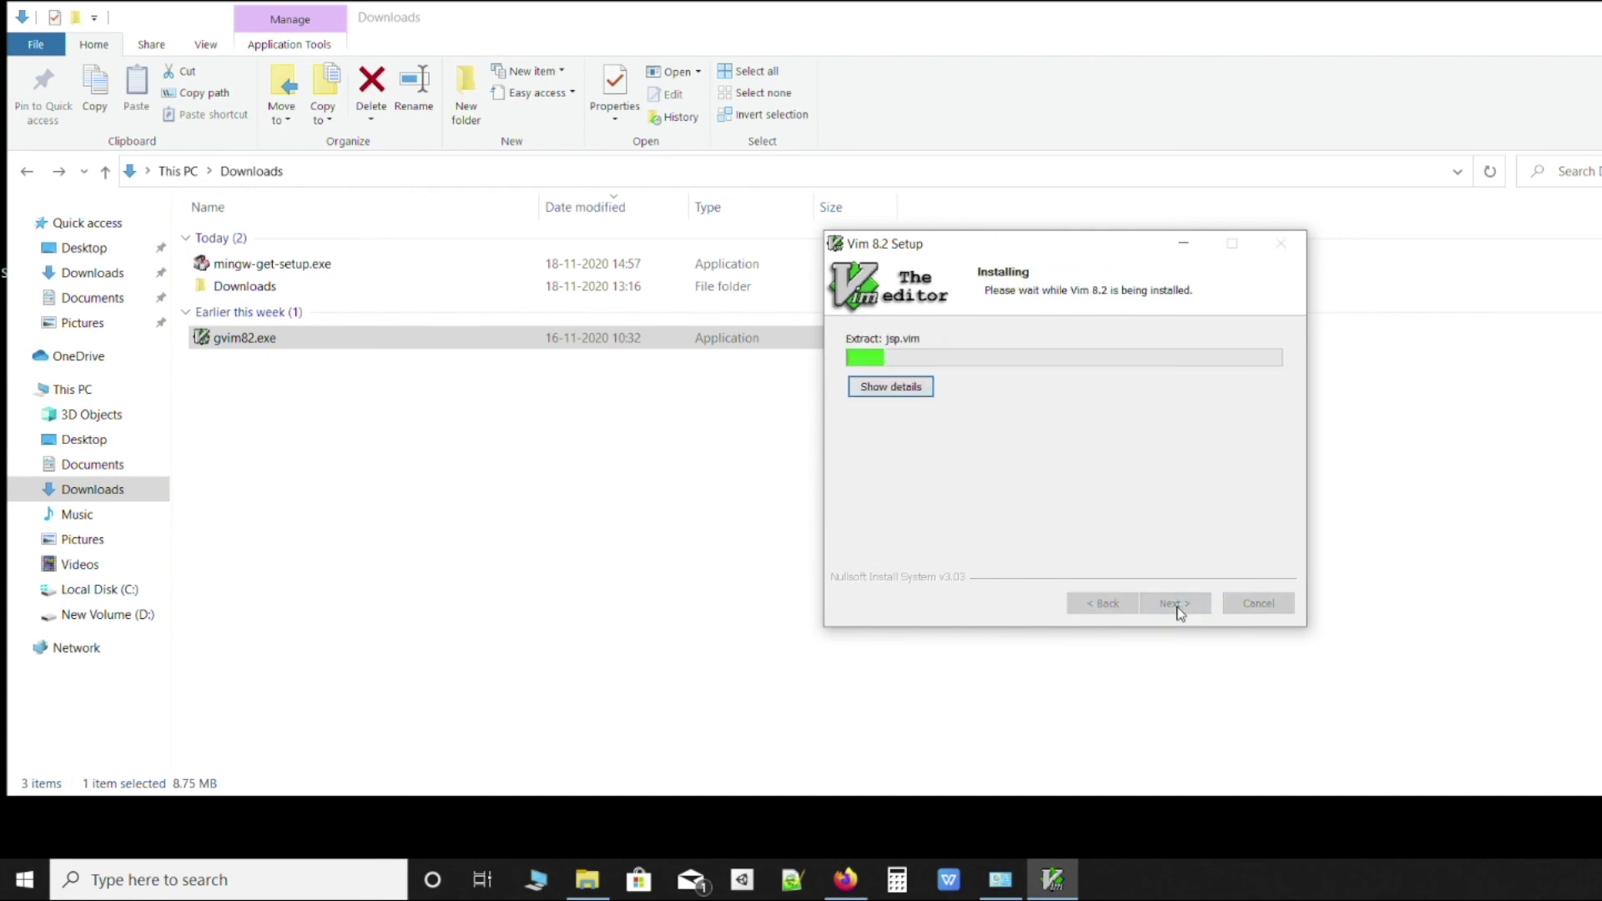
Minimize the other windows to show the desktop and uncheck Show README.
left_click(1339, 443)
key("super+Down")
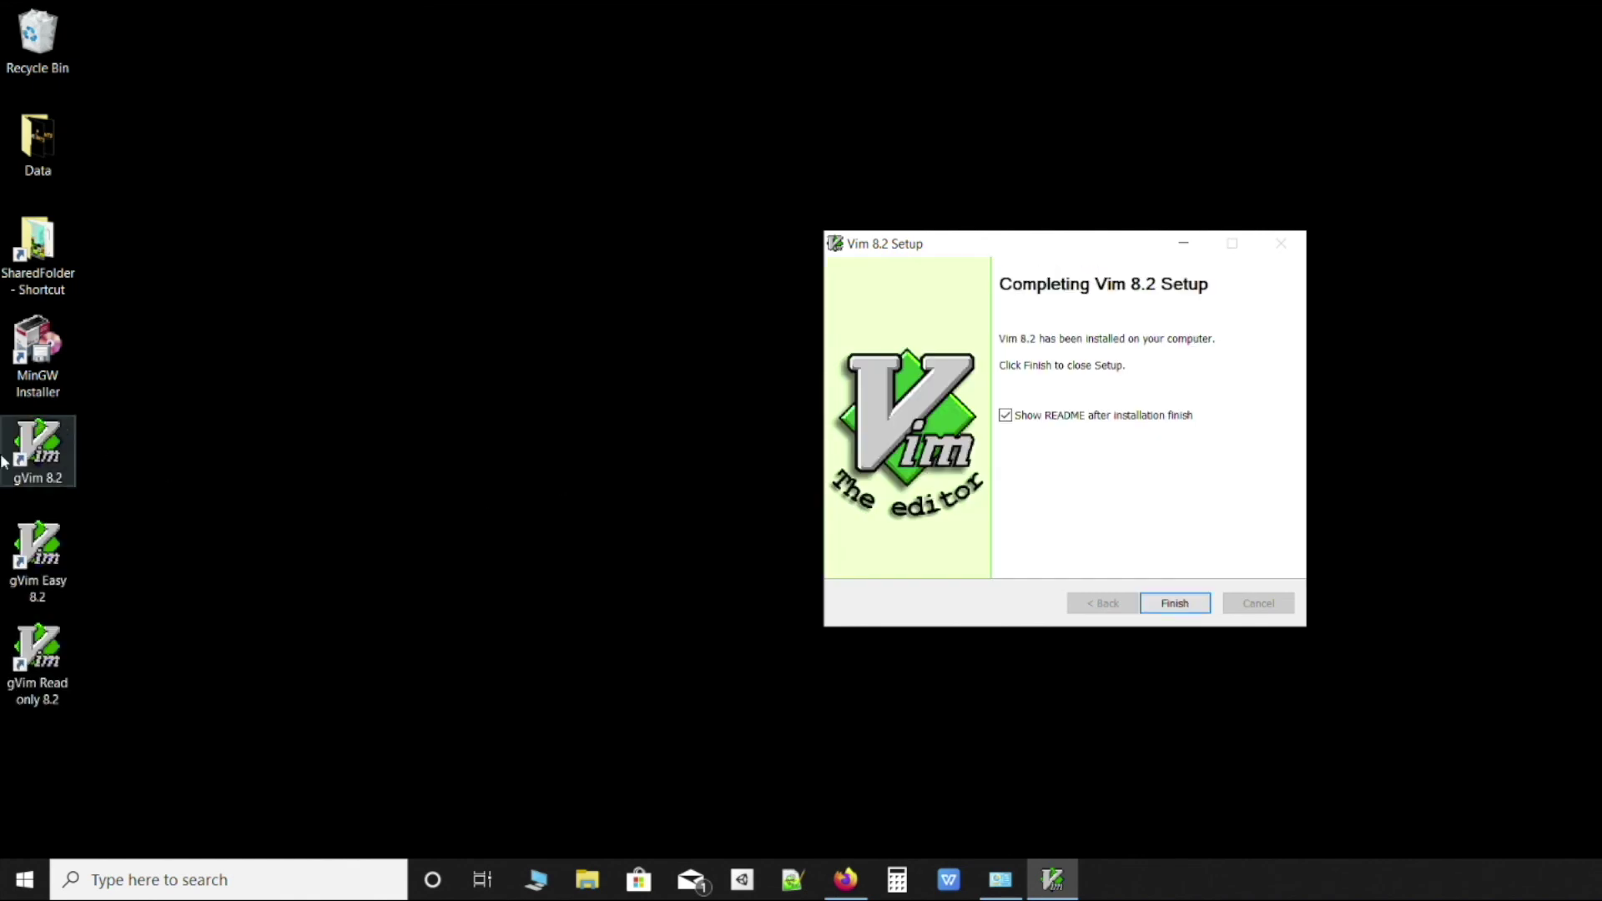
left_click(1128, 416)
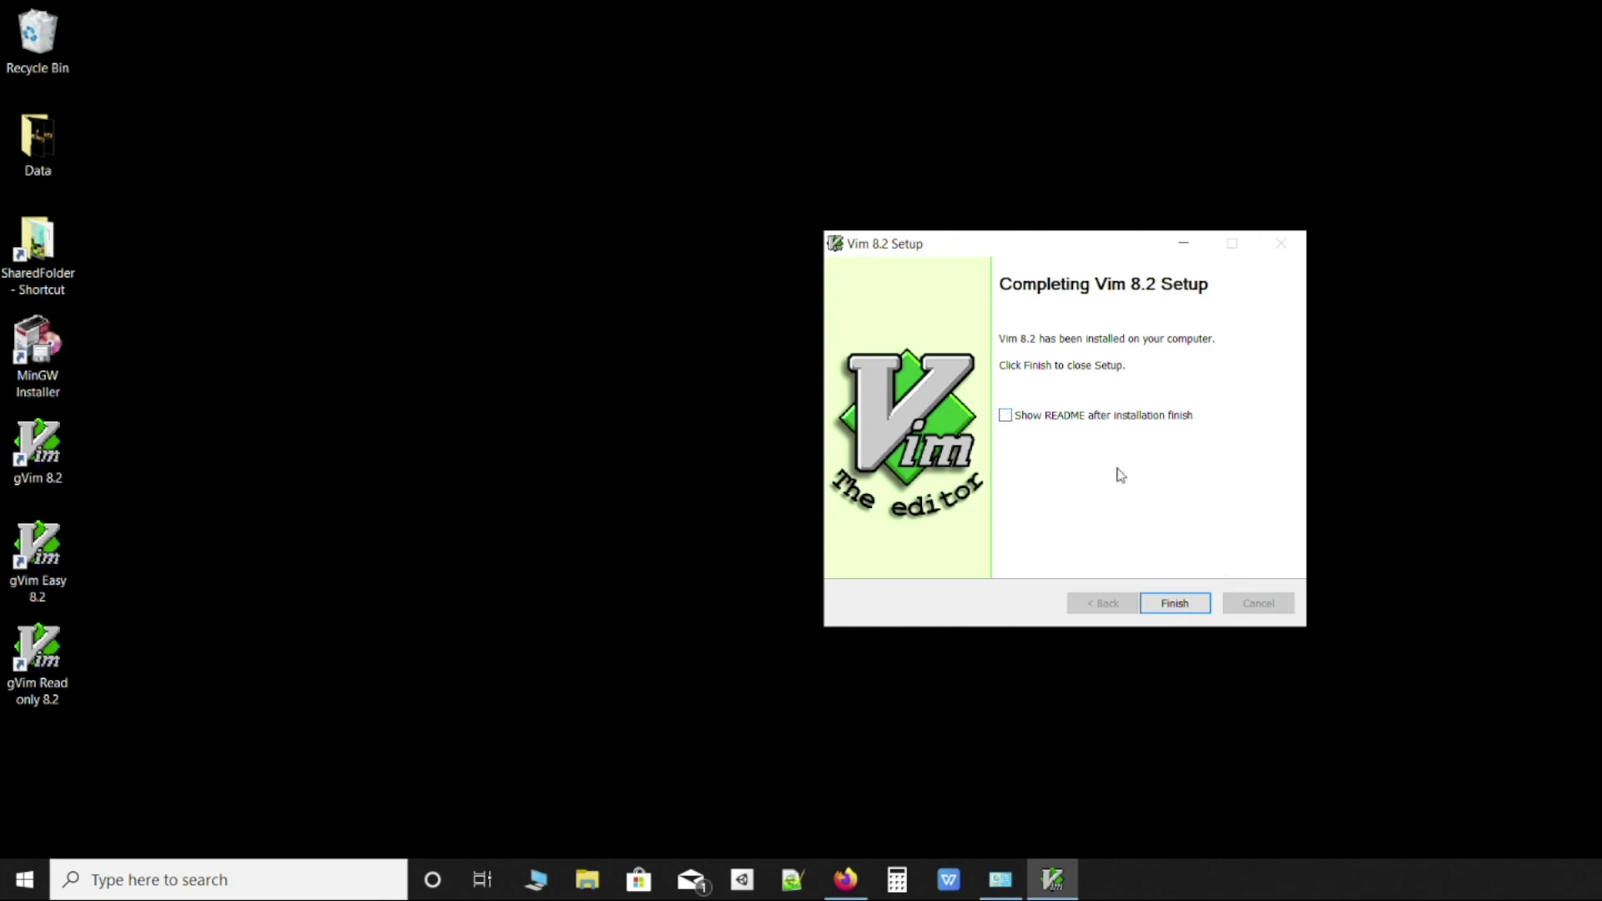
Finish Vim setup, then start gVim 8.2 from its desktop shortcut and maximize it.
left_click(1168, 608)
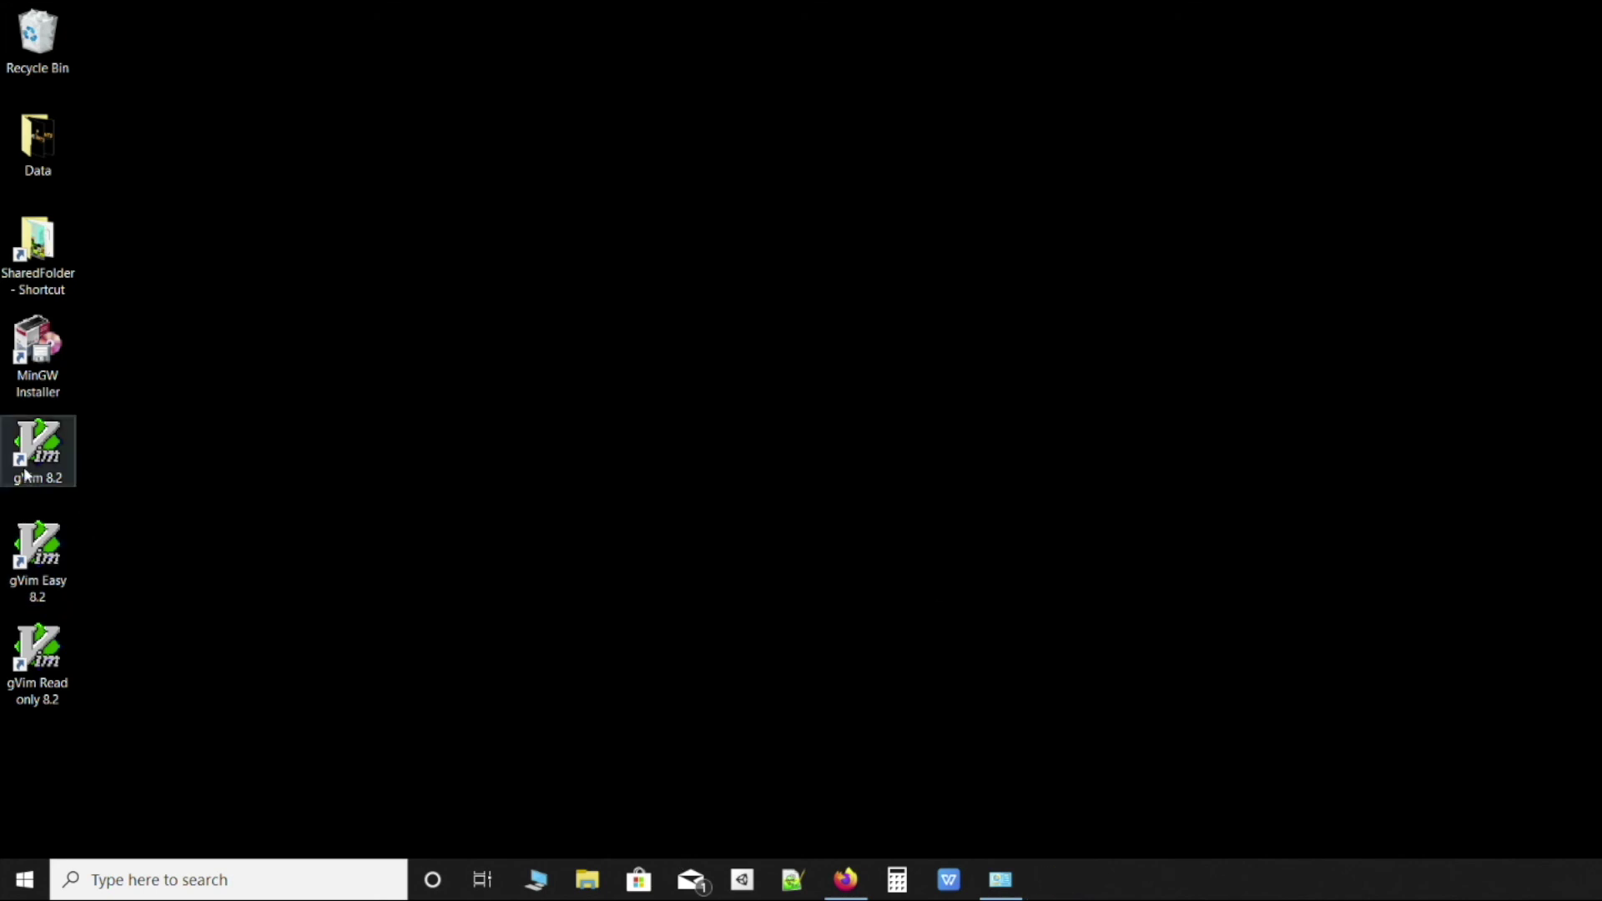
double_click(56, 459)
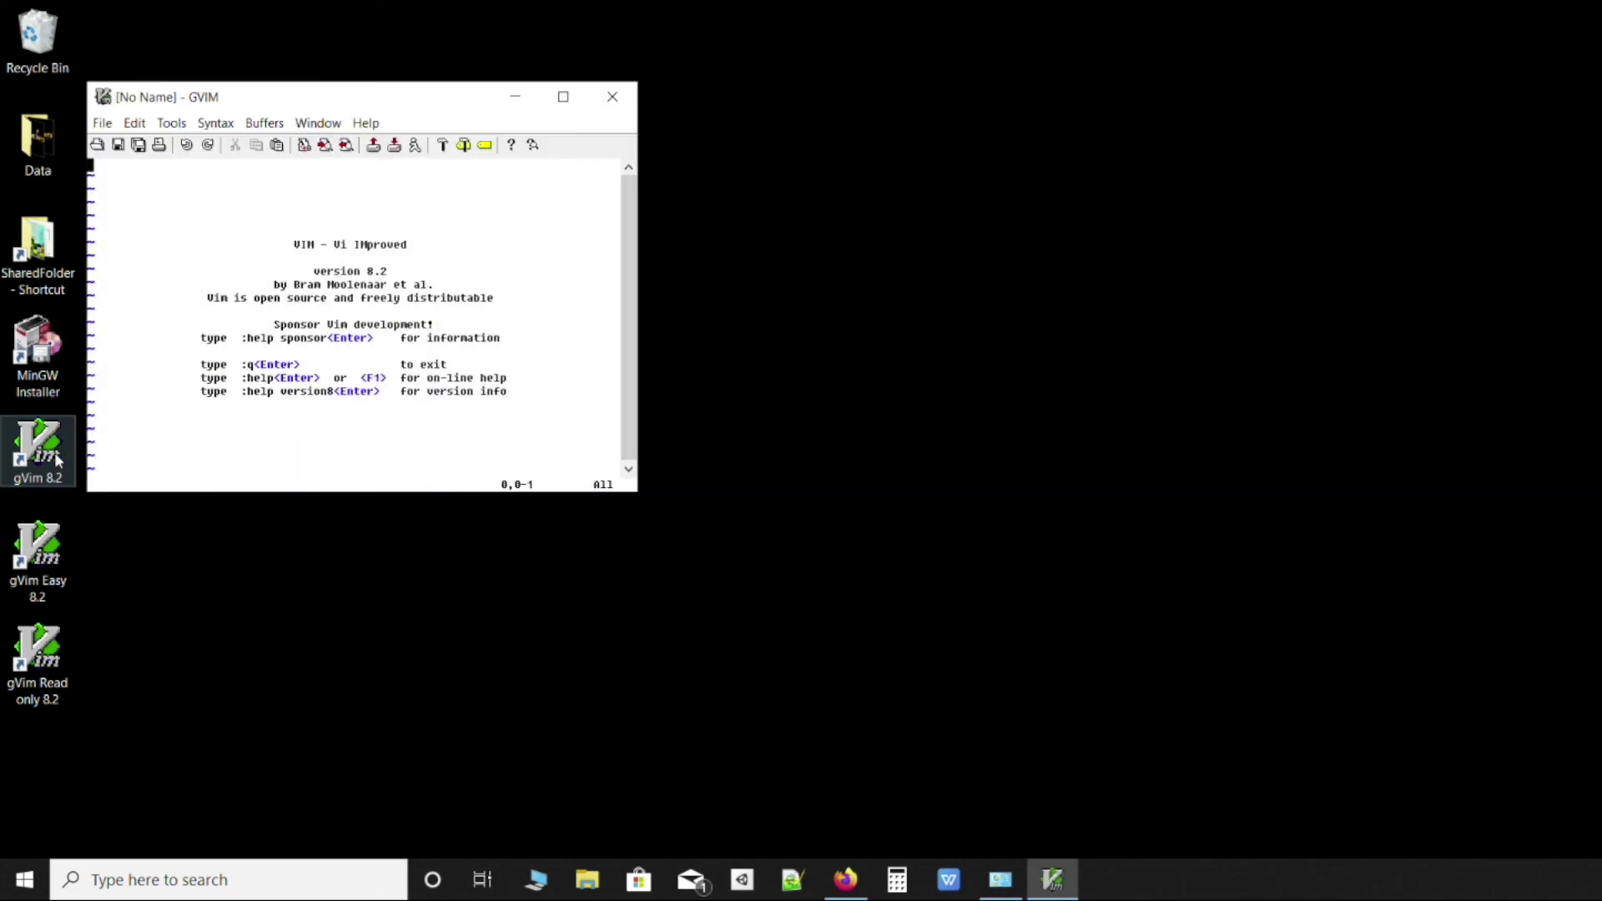
left_click(563, 97)
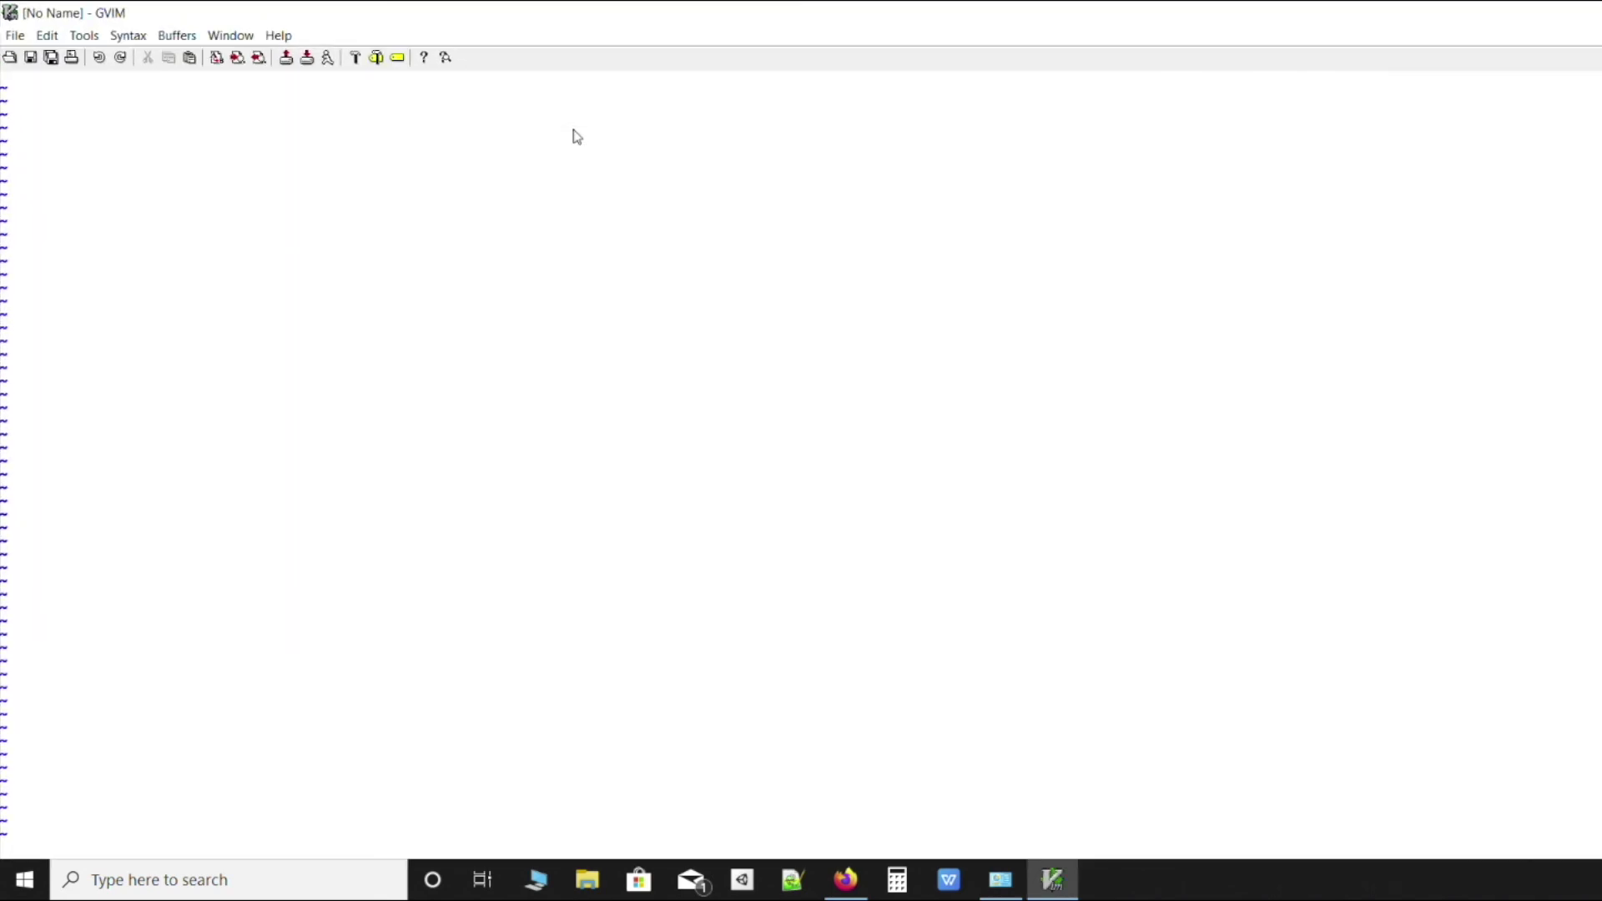